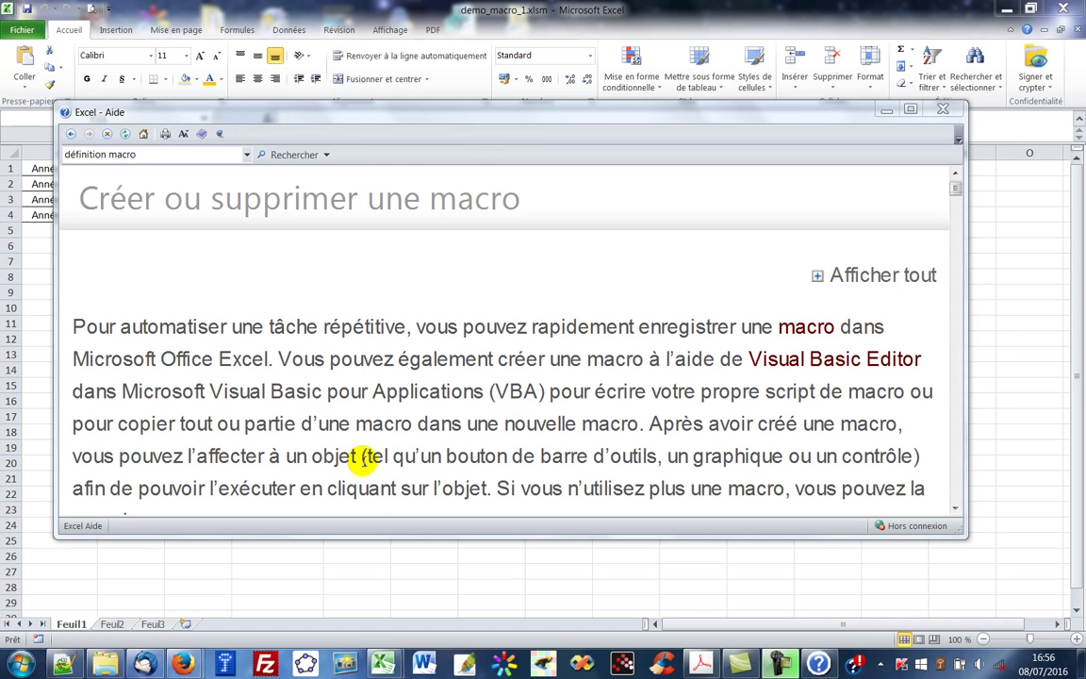
# Step: Read the help passage on assigning a macro to an object and running it from there, then minimize the help window
pyautogui.moveTo(265, 458)
pyautogui.mouseDown()
pyautogui.moveTo(363, 460)
pyautogui.moveTo(188, 458)
pyautogui.mouseUp()
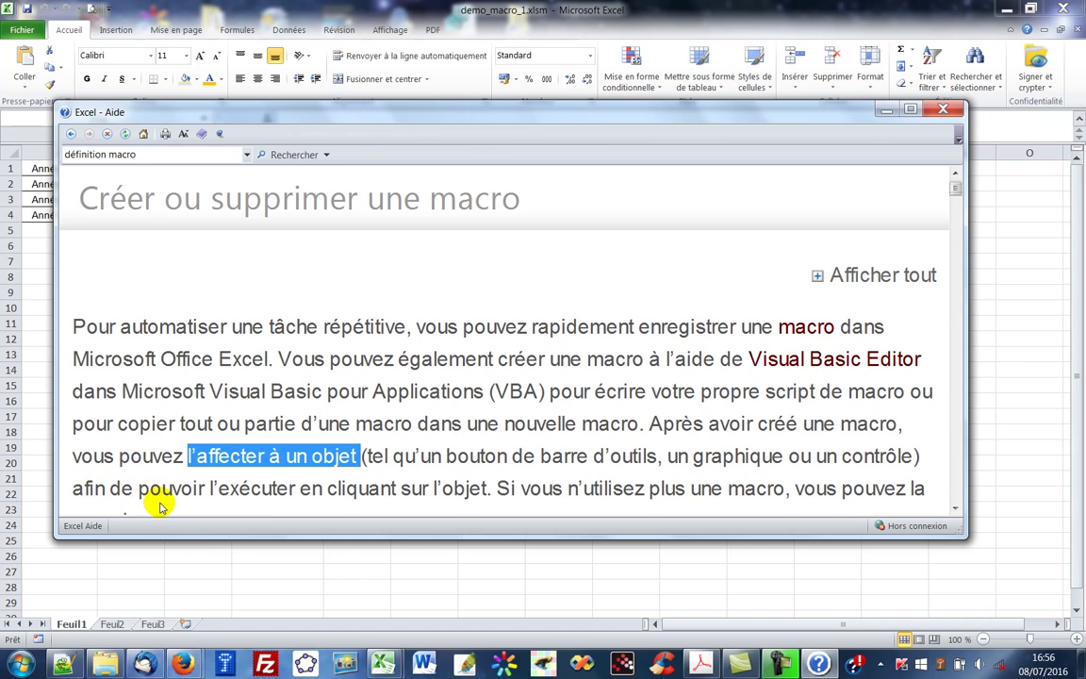
pyautogui.moveTo(139, 489); pyautogui.dragTo(469, 491)
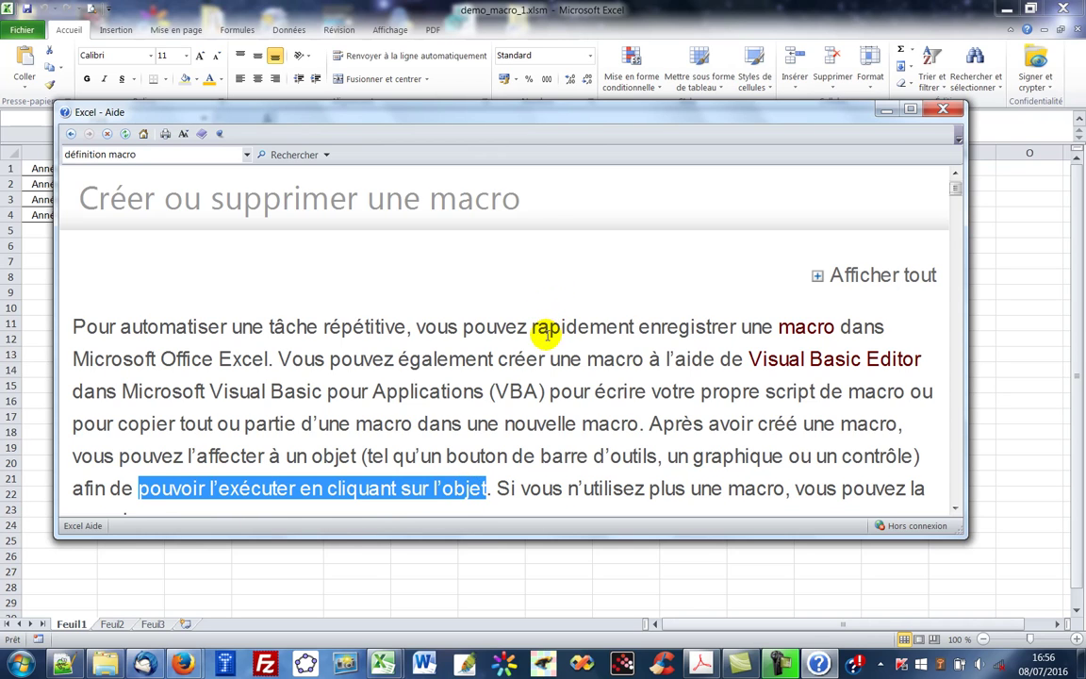
pyautogui.click(492, 300)
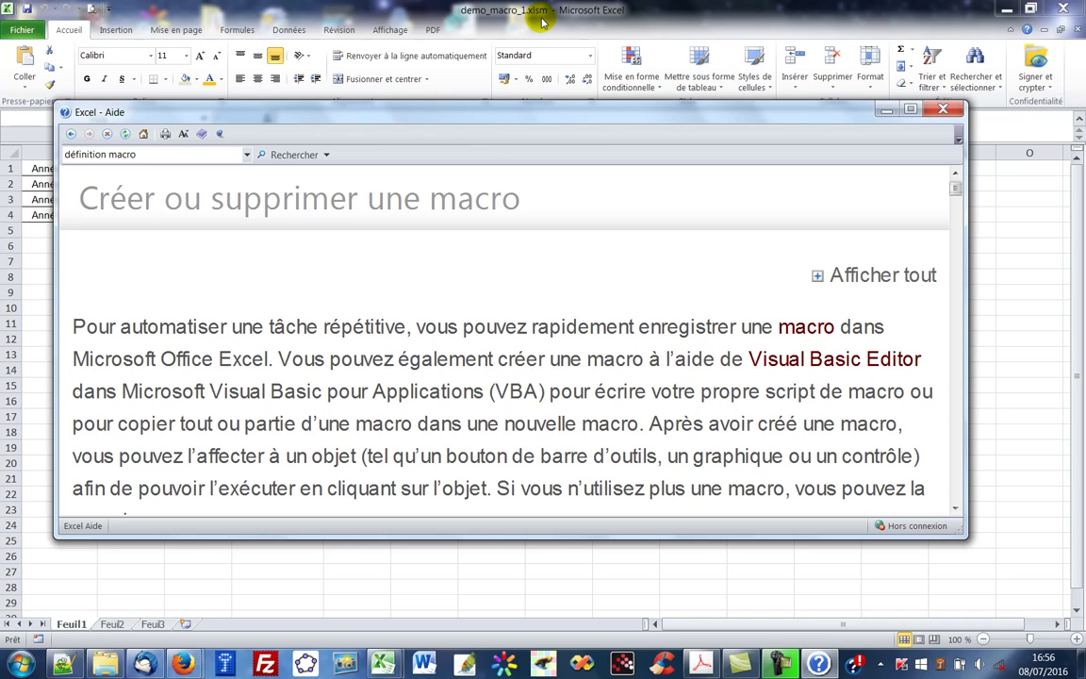
pyautogui.click(886, 114)
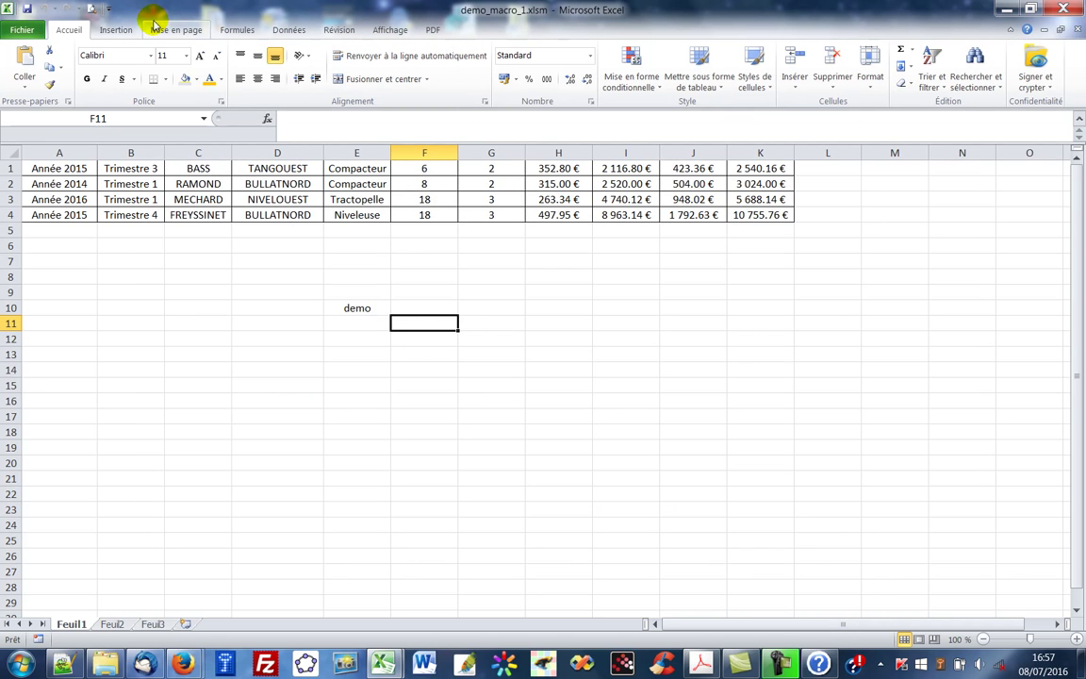
# Step: Enable the Développeur tab in the ribbon customization options
pyautogui.click(23, 31)
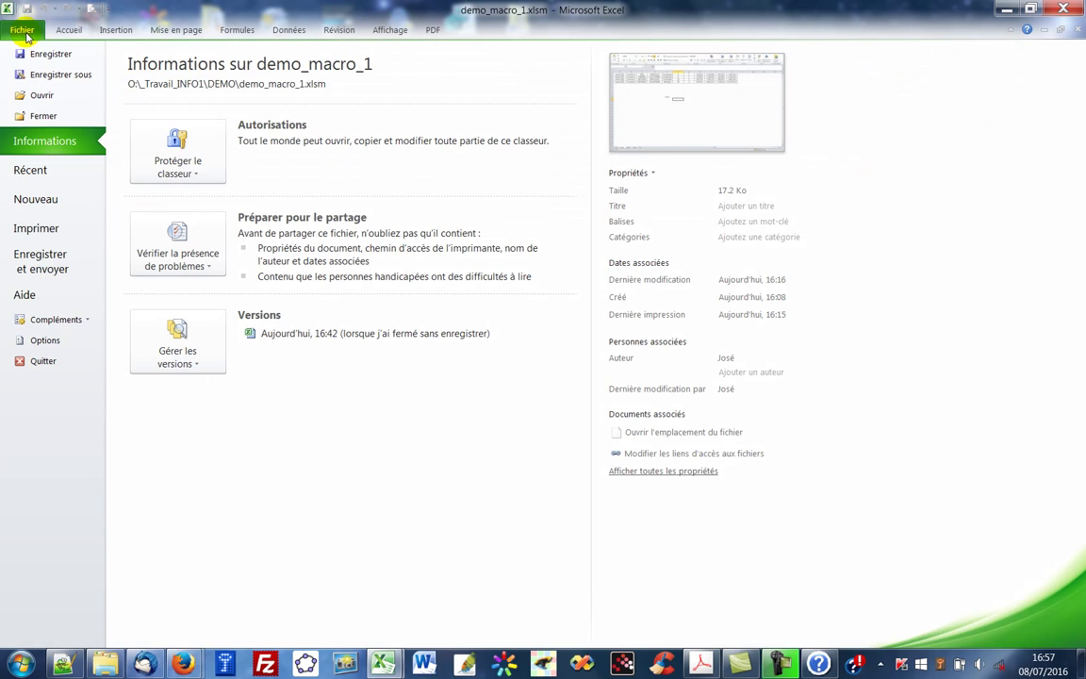
pyautogui.click(44, 339)
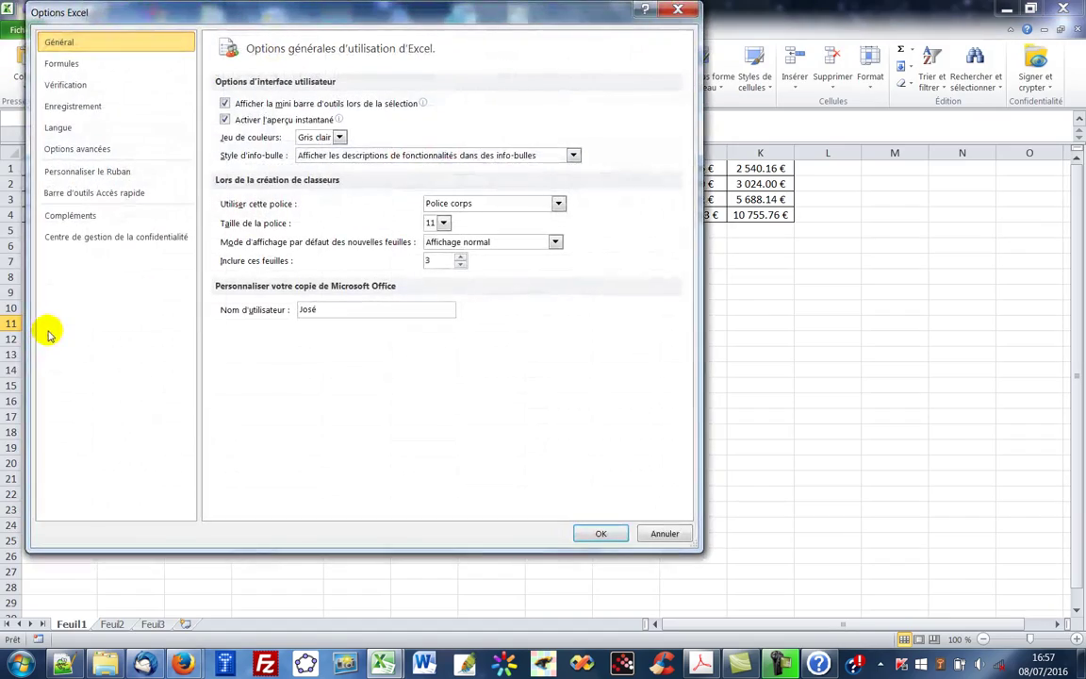
pyautogui.click(87, 170)
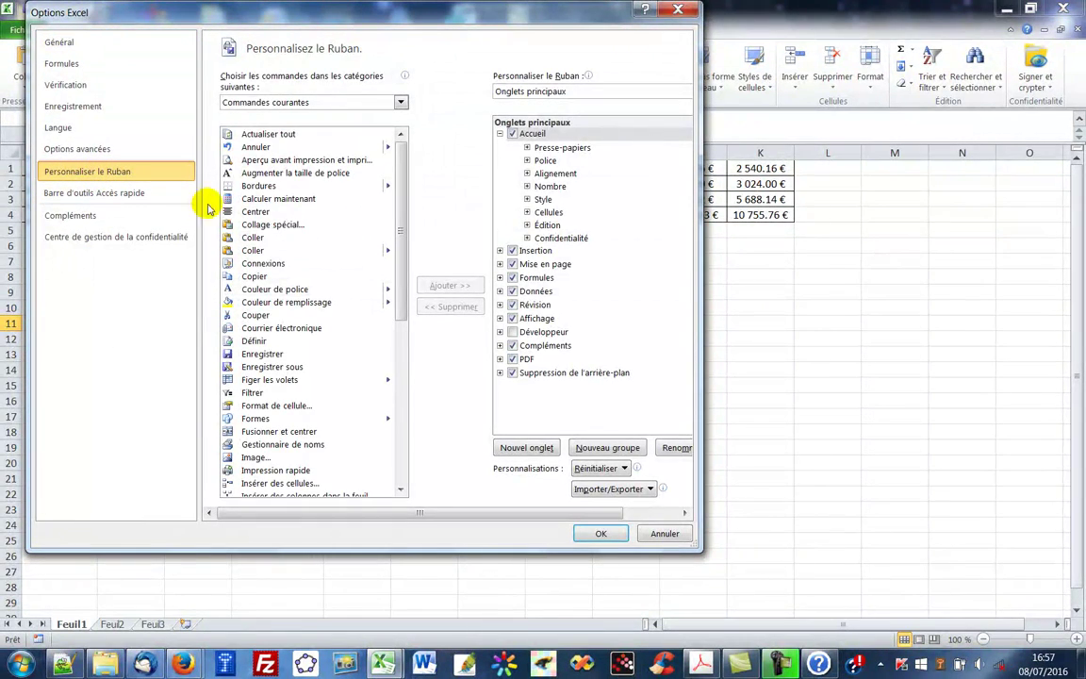
pyautogui.click(513, 333)
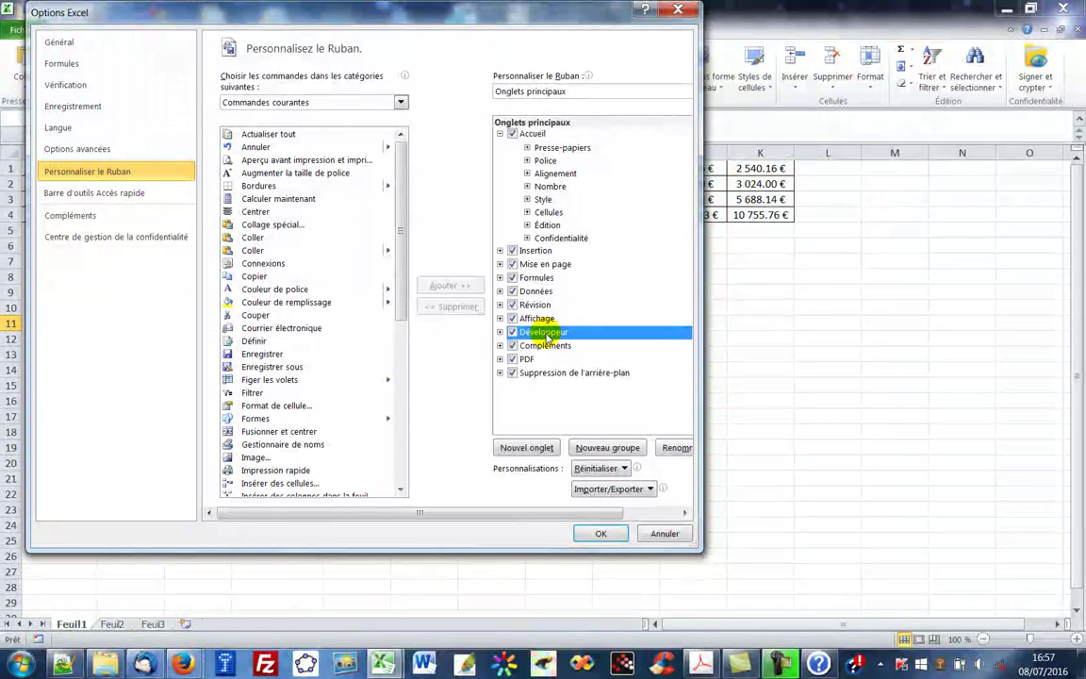
pyautogui.click(604, 533)
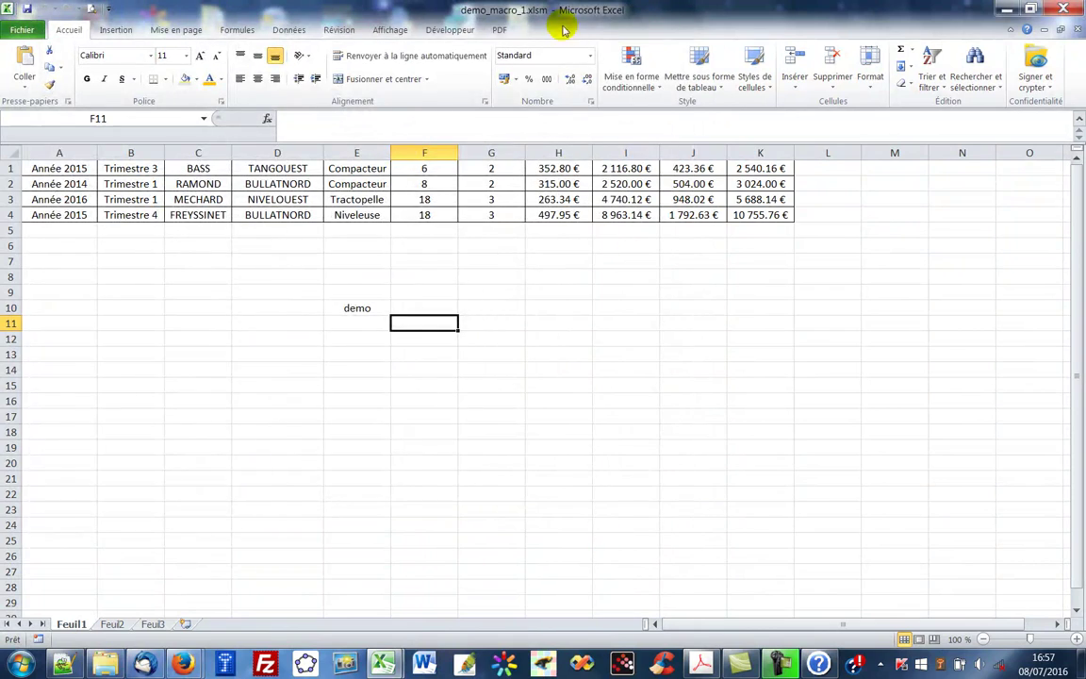
# Step: With cell E10 selected, start recording a macro named Mise_en_forme_1 stored in Ce classeur
pyautogui.click(448, 31)
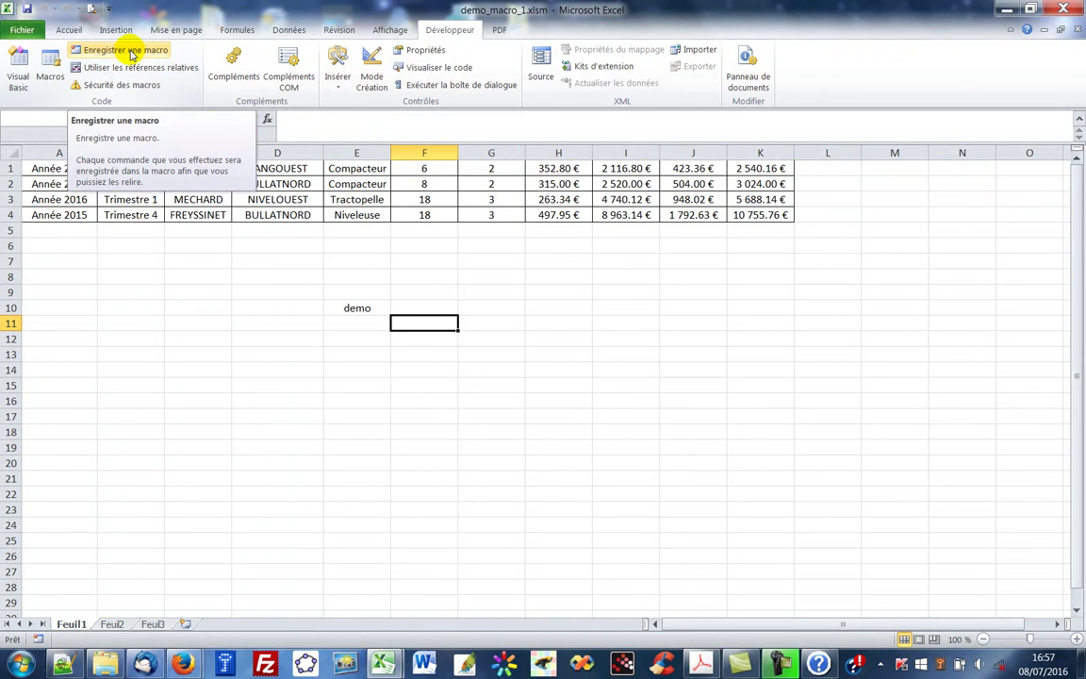
pyautogui.click(354, 308)
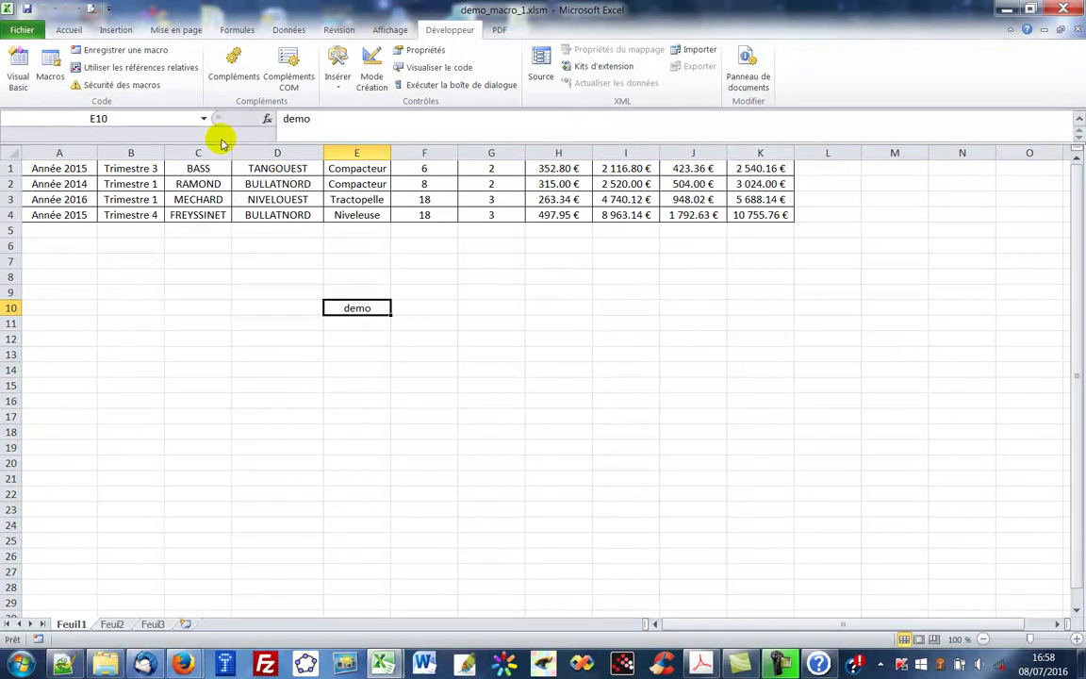
pyautogui.click(129, 54)
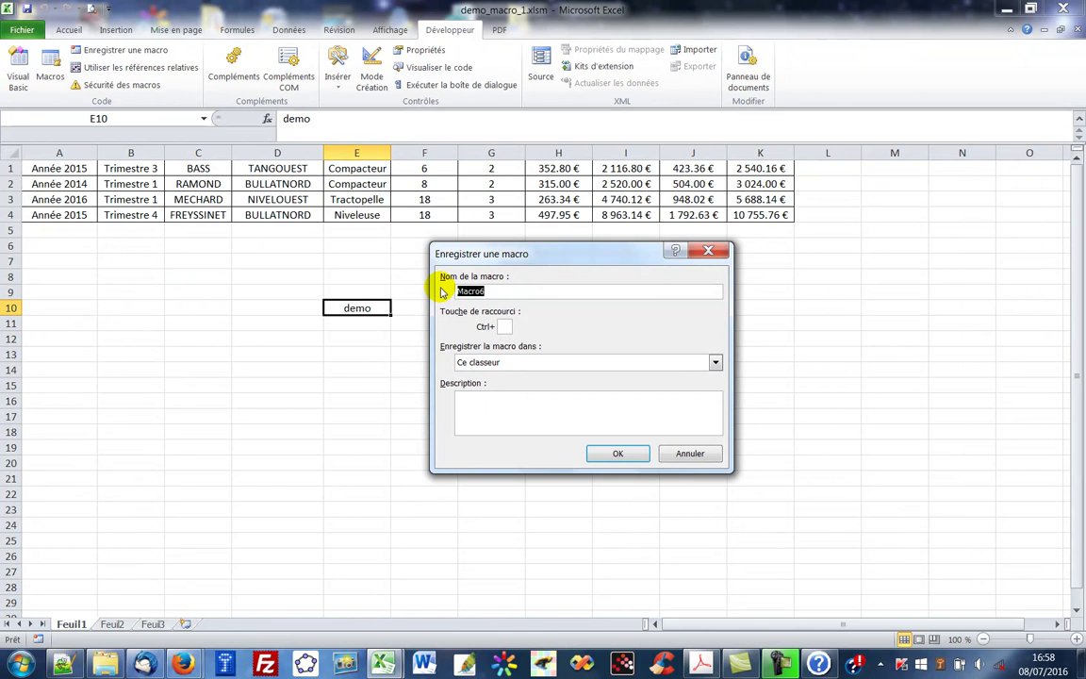
pyautogui.write('Mise_en_forme_1')
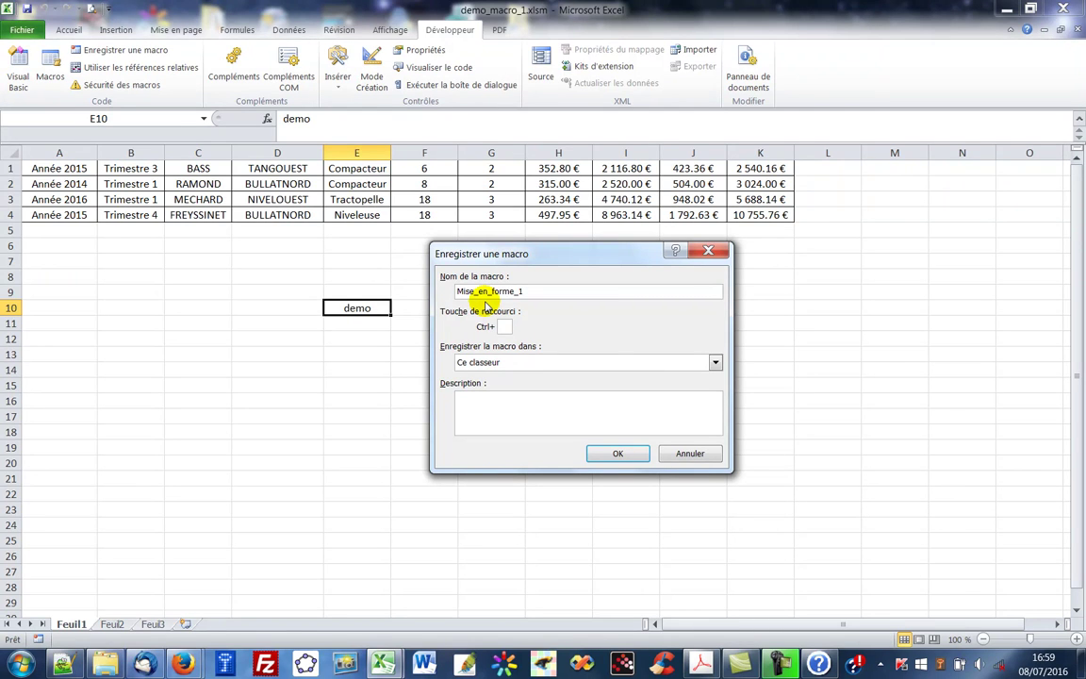
pyautogui.click(618, 455)
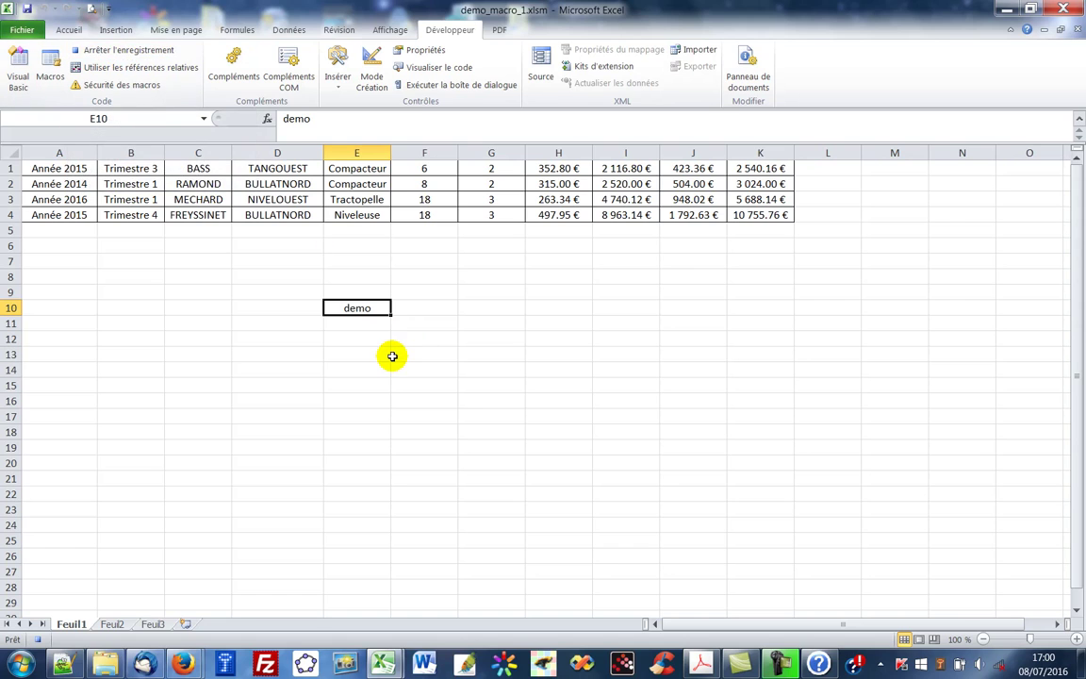
# Step: Make the text in cell E10 italic and set its font colour to standard red
pyautogui.click(70, 30)
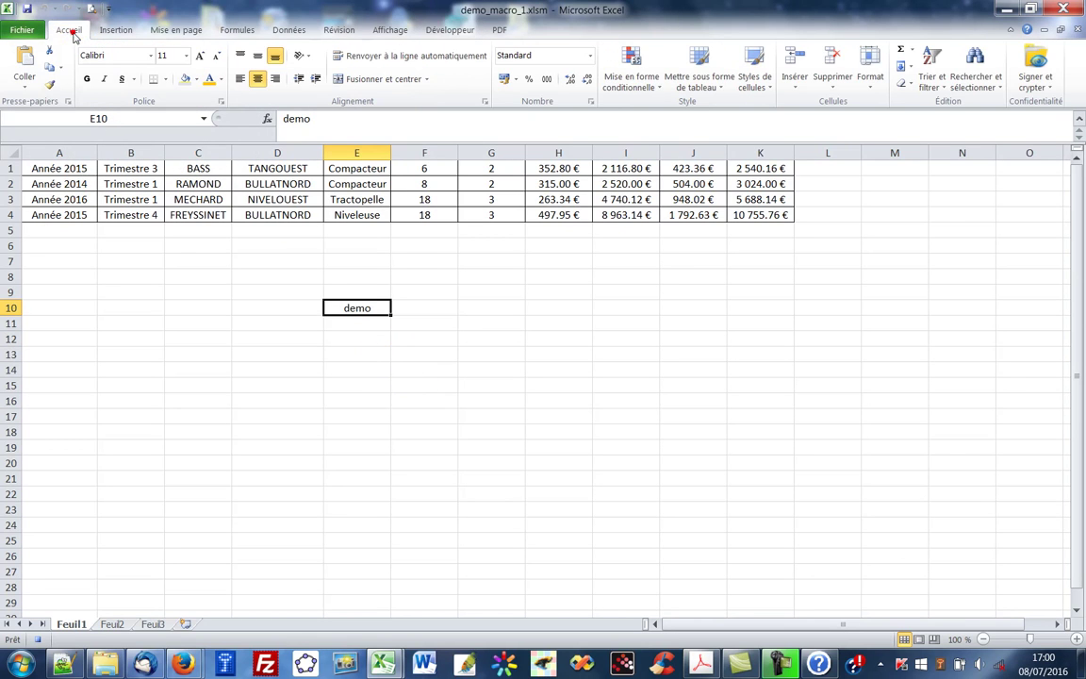
pyautogui.click(104, 81)
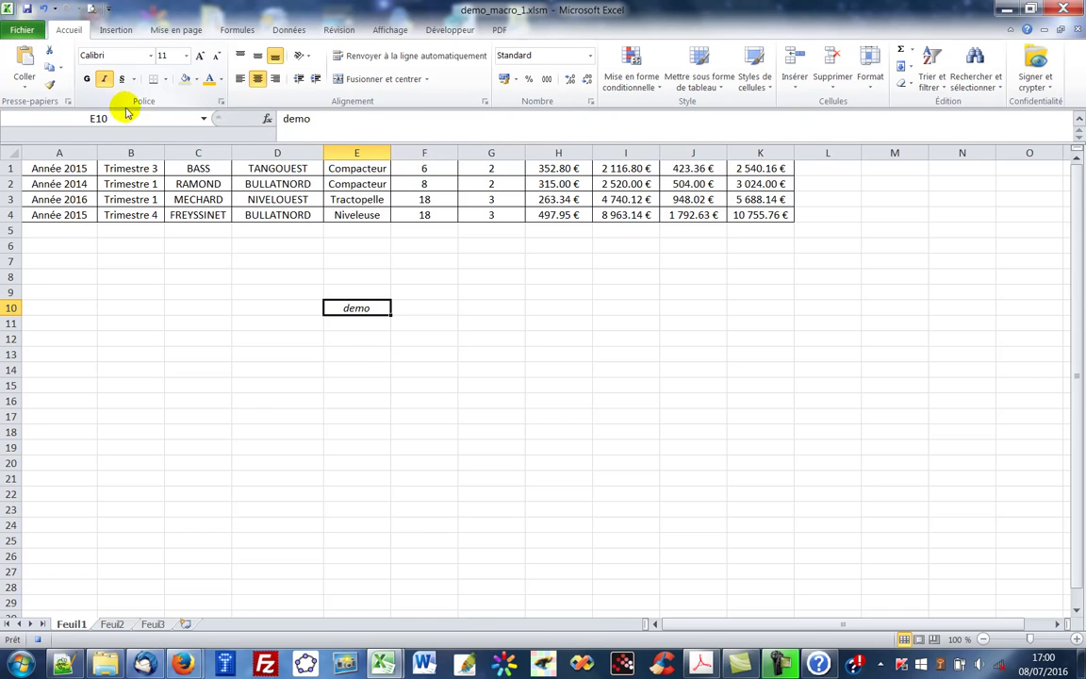
pyautogui.click(221, 80)
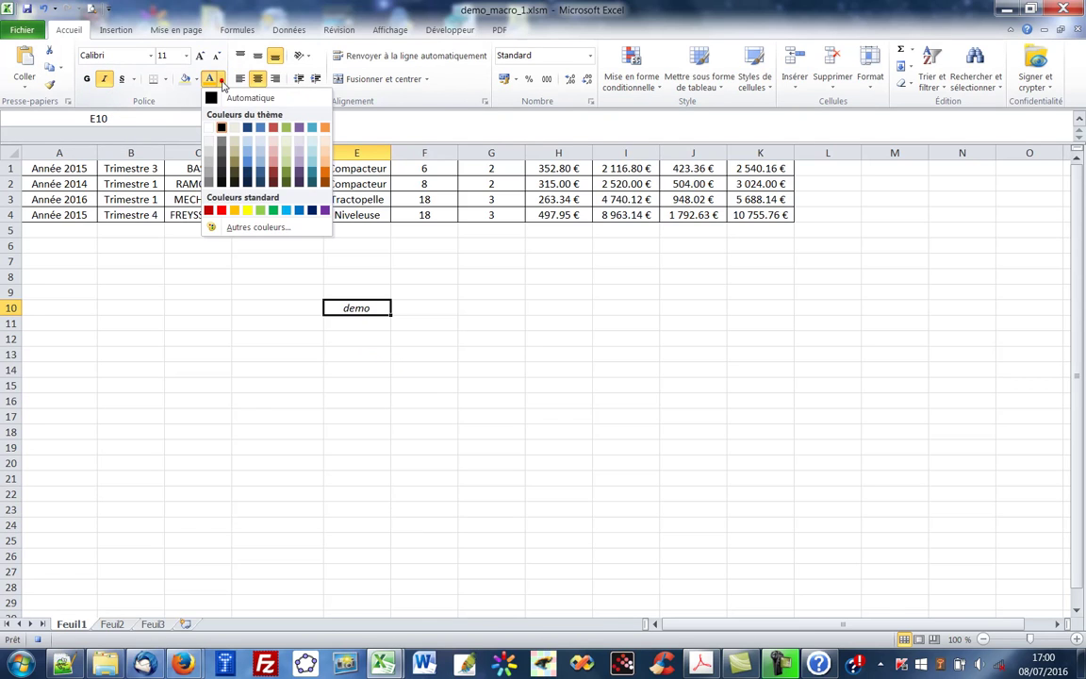
pyautogui.click(220, 210)
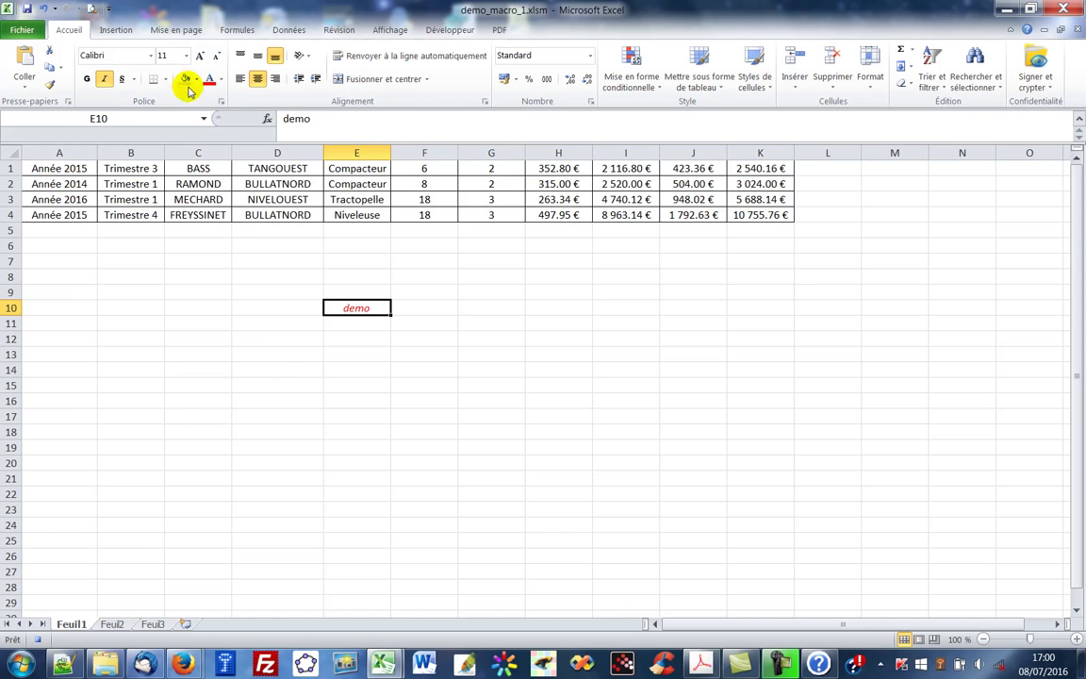
# Step: Set the font of cell E10 to Times New Roman, with size 12 first and then 14
pyautogui.click(150, 55)
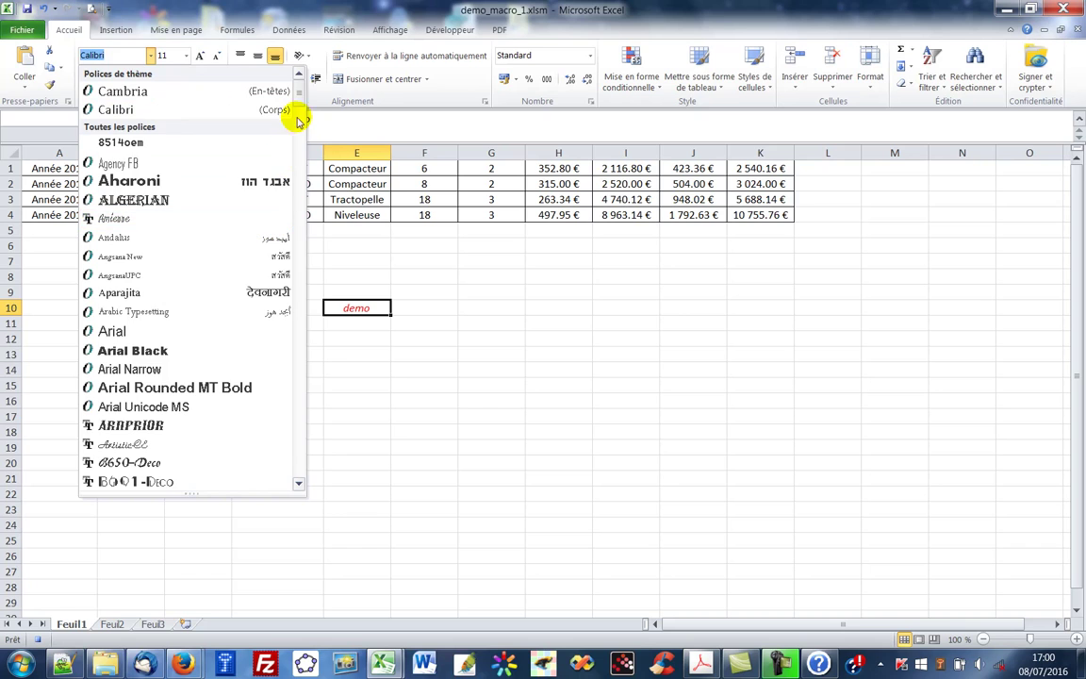
pyautogui.moveTo(300, 87); pyautogui.dragTo(298, 451)
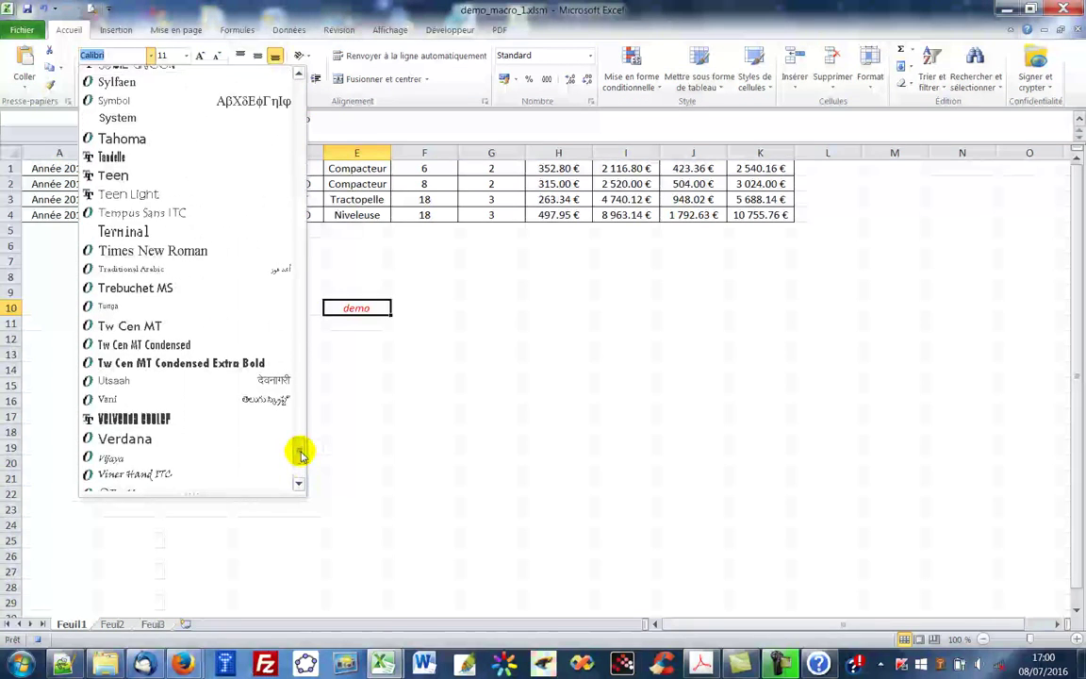
pyautogui.click(175, 248)
pyautogui.click(186, 55)
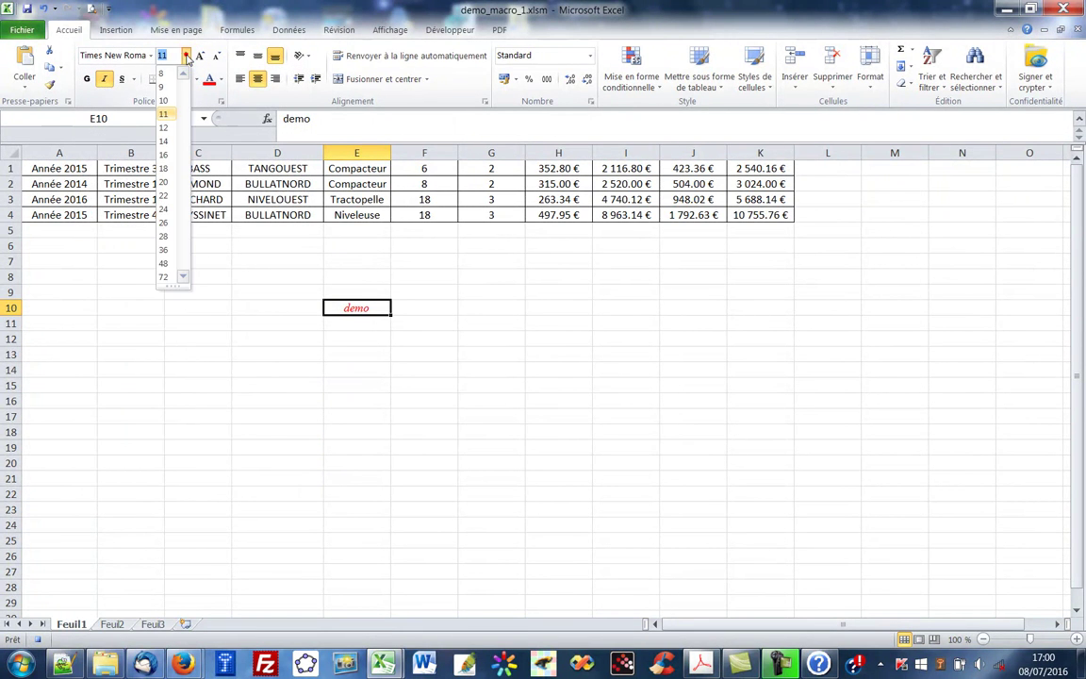
pyautogui.click(164, 129)
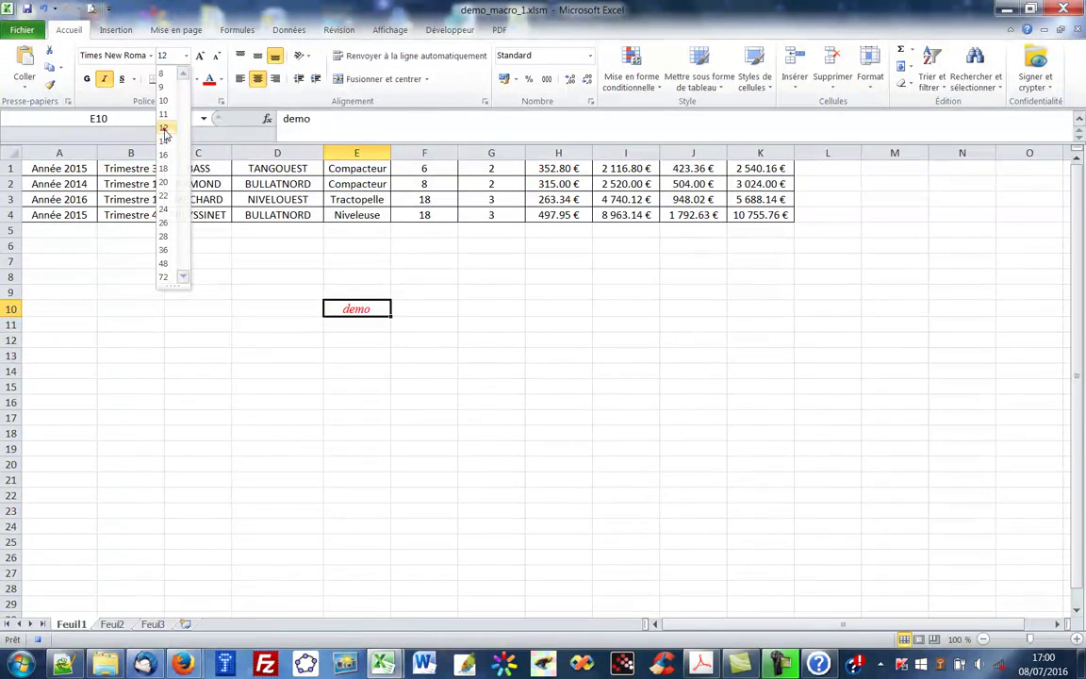
pyautogui.click(185, 54)
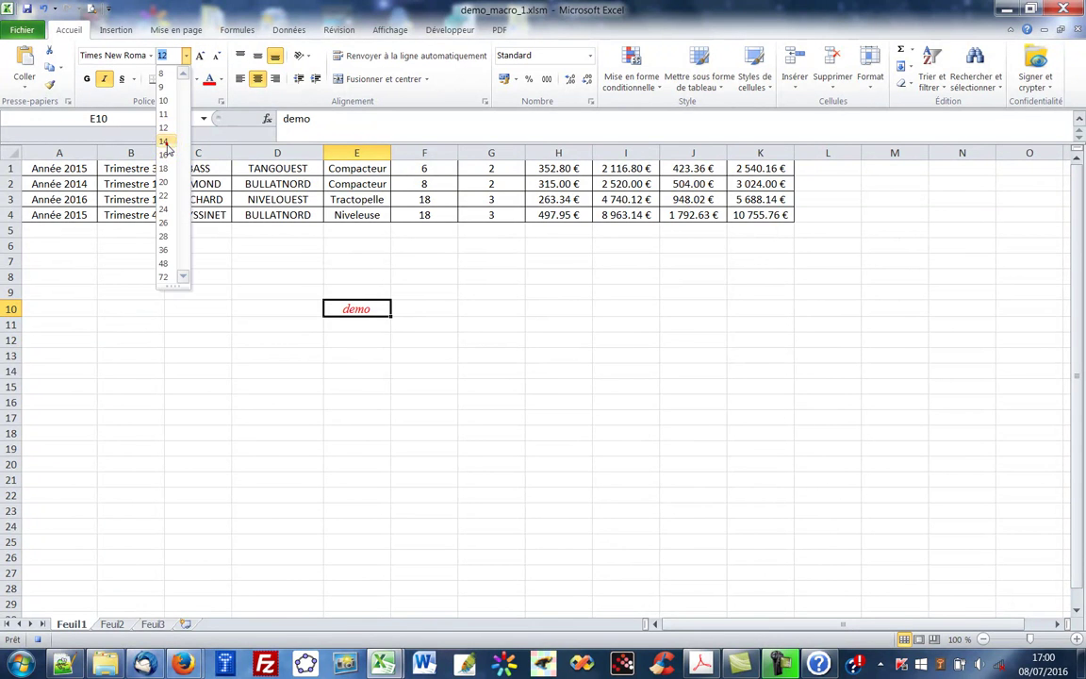
pyautogui.click(162, 141)
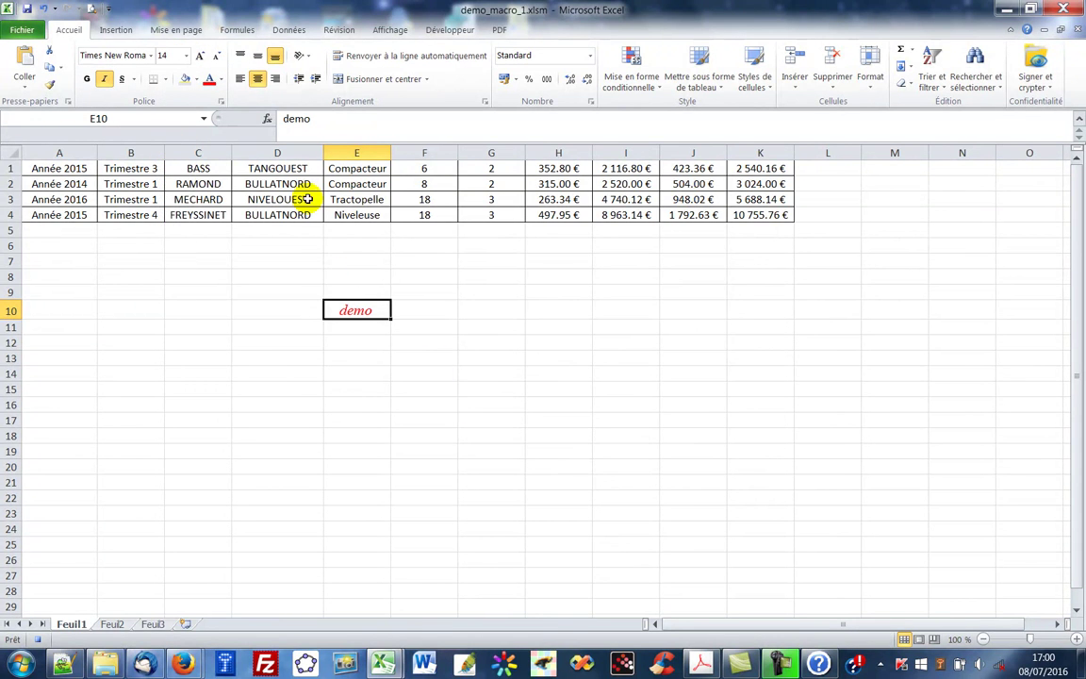
# Step: Fill cell E10 with a light blue theme colour and stop the macro recording
pyautogui.click(195, 80)
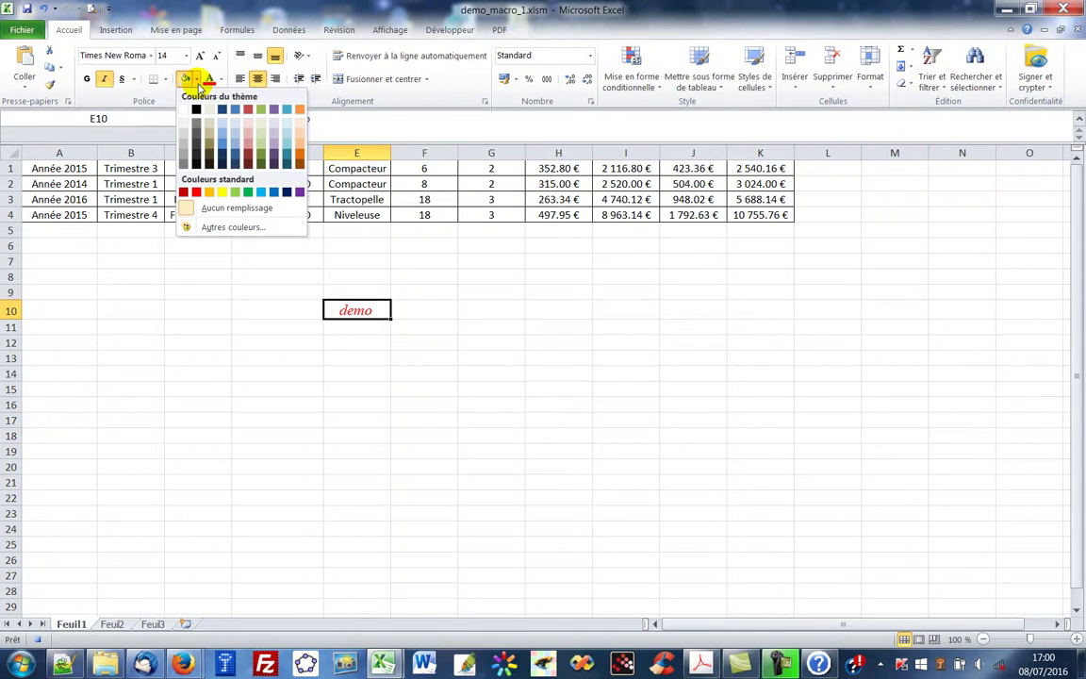
pyautogui.click(225, 128)
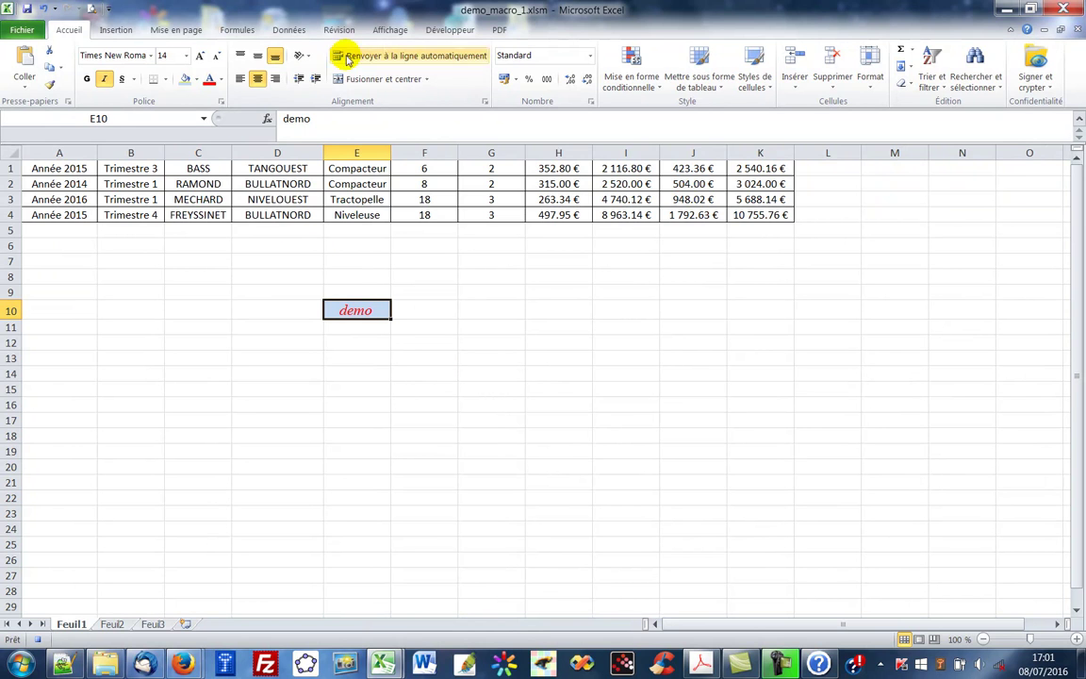
pyautogui.click(457, 32)
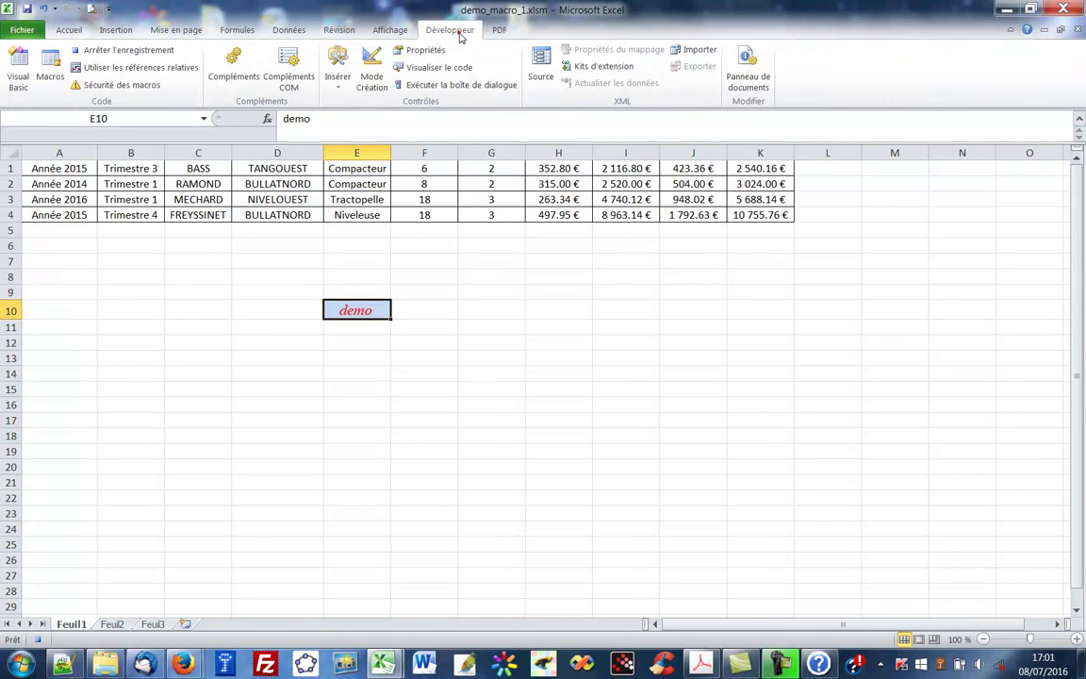
pyautogui.click(155, 58)
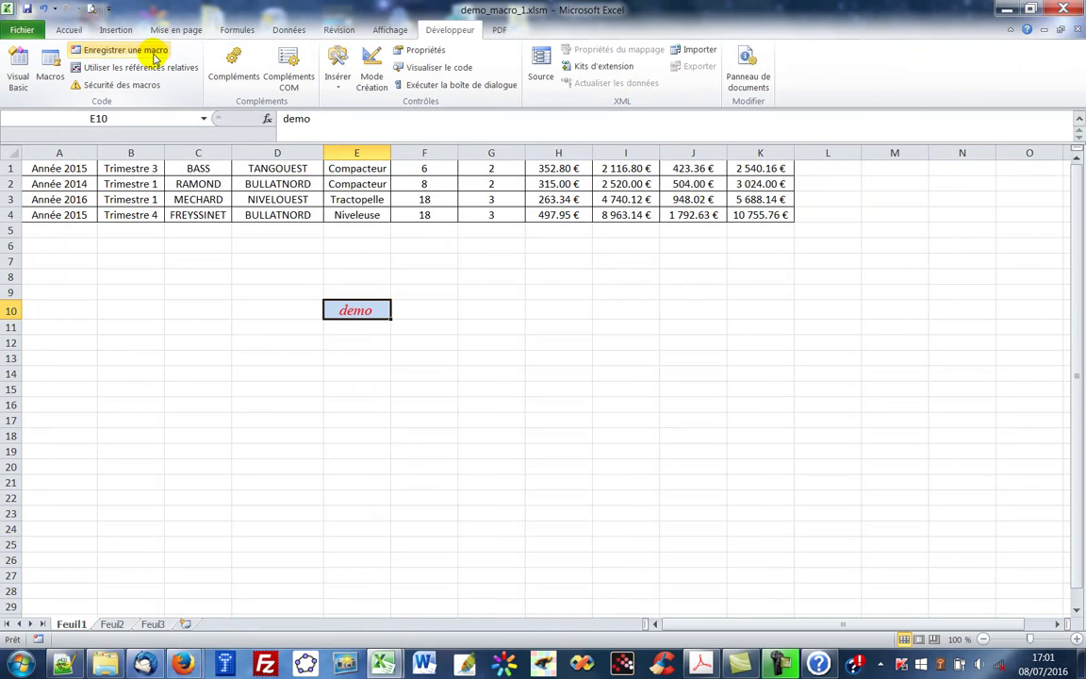
# Step: Open the VBA code of the Mise_en_forme_1 macro from the list of macros
pyautogui.click(221, 327)
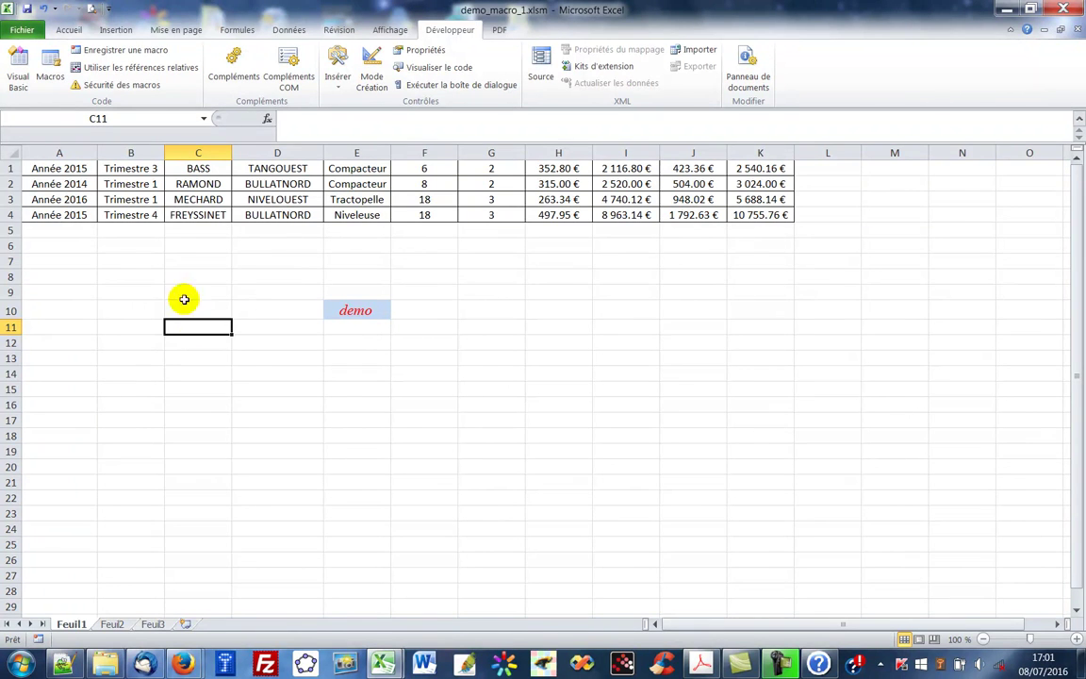
pyautogui.click(51, 76)
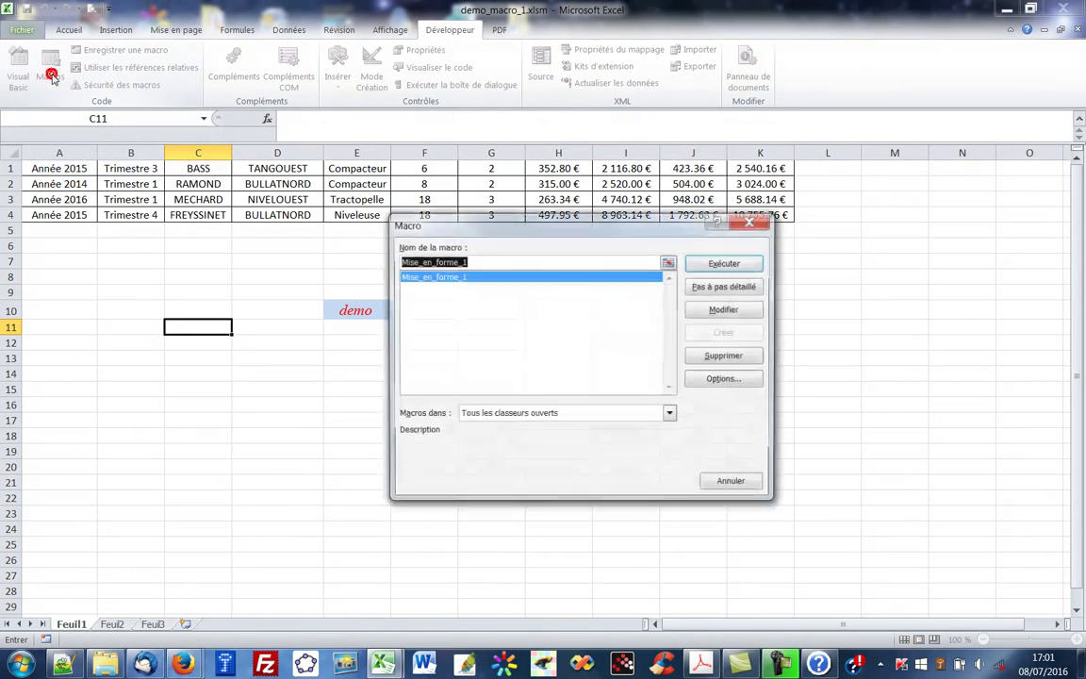
pyautogui.click(723, 311)
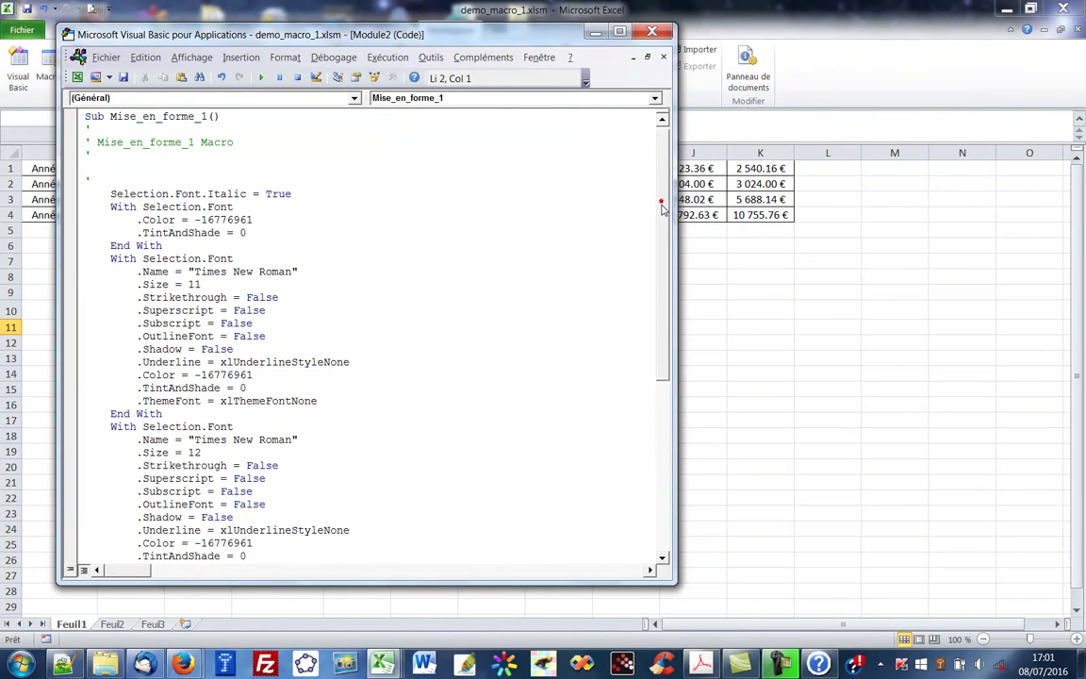
# Step: Examine the recorded font name and successive size lines in the Mise_en_forme_1 code, and close the code editor
pyautogui.moveTo(664, 203); pyautogui.dragTo(676, 236)
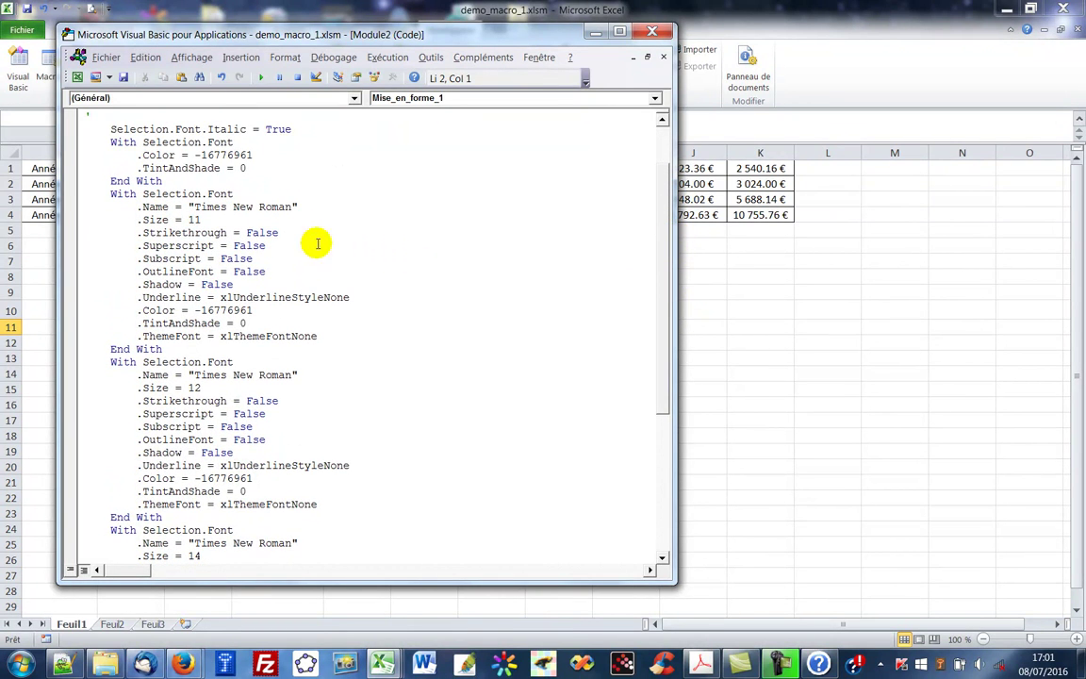
pyautogui.moveTo(297, 206); pyautogui.dragTo(136, 212)
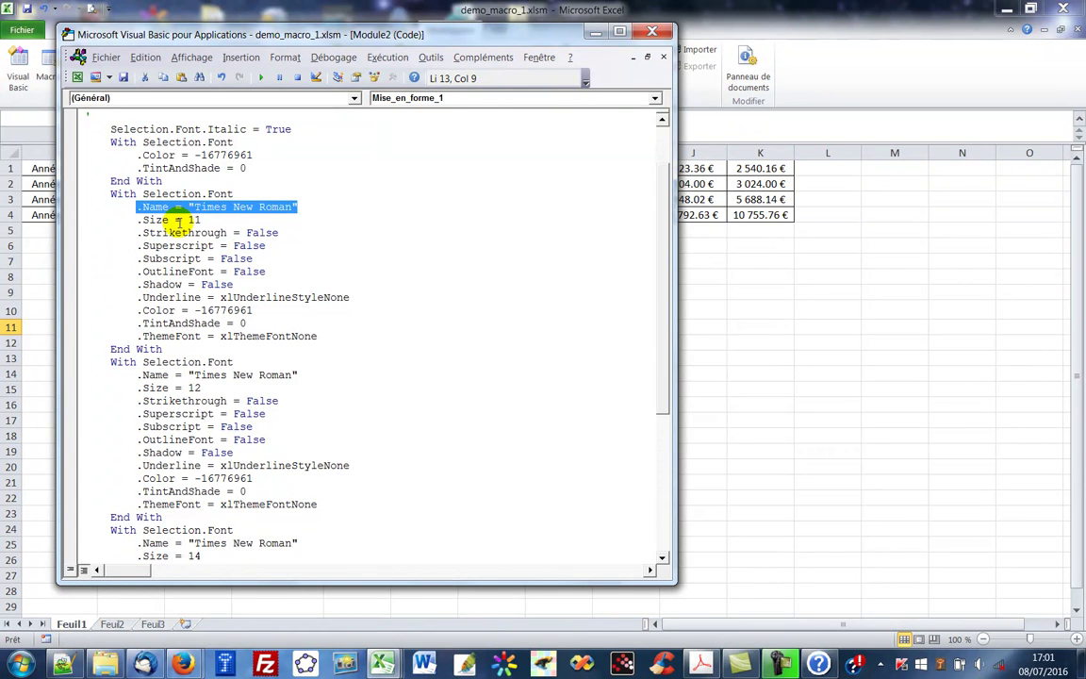
pyautogui.moveTo(207, 220); pyautogui.dragTo(122, 219)
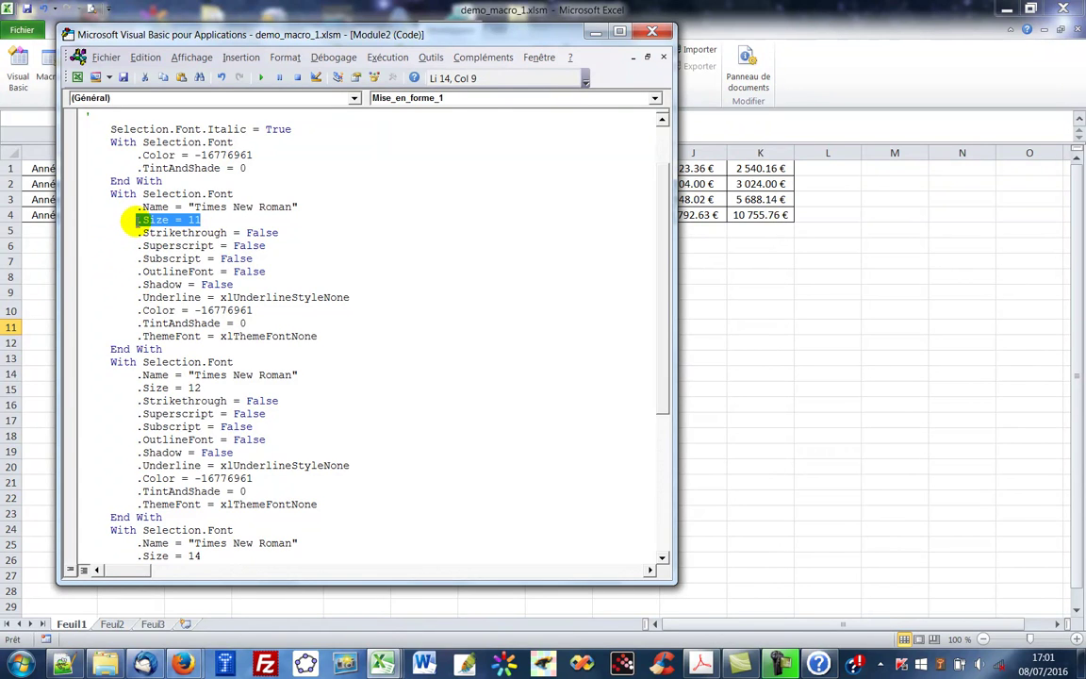
pyautogui.moveTo(201, 387); pyautogui.dragTo(143, 387)
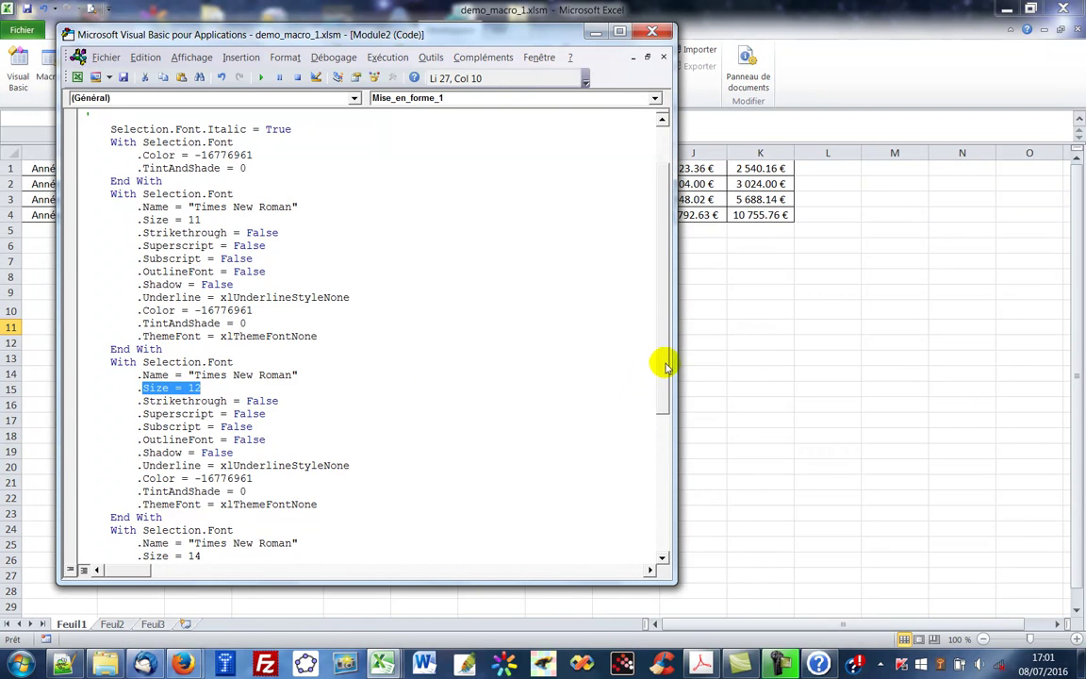
pyautogui.scroll(-4, 662, 364)
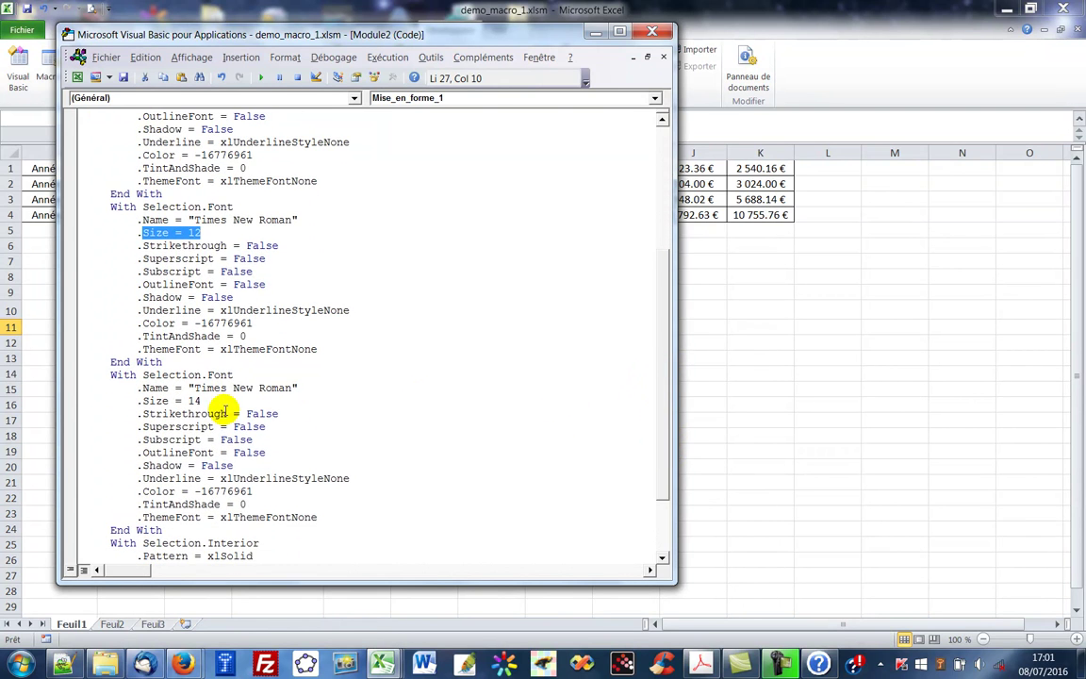
pyautogui.moveTo(200, 400); pyautogui.dragTo(138, 404)
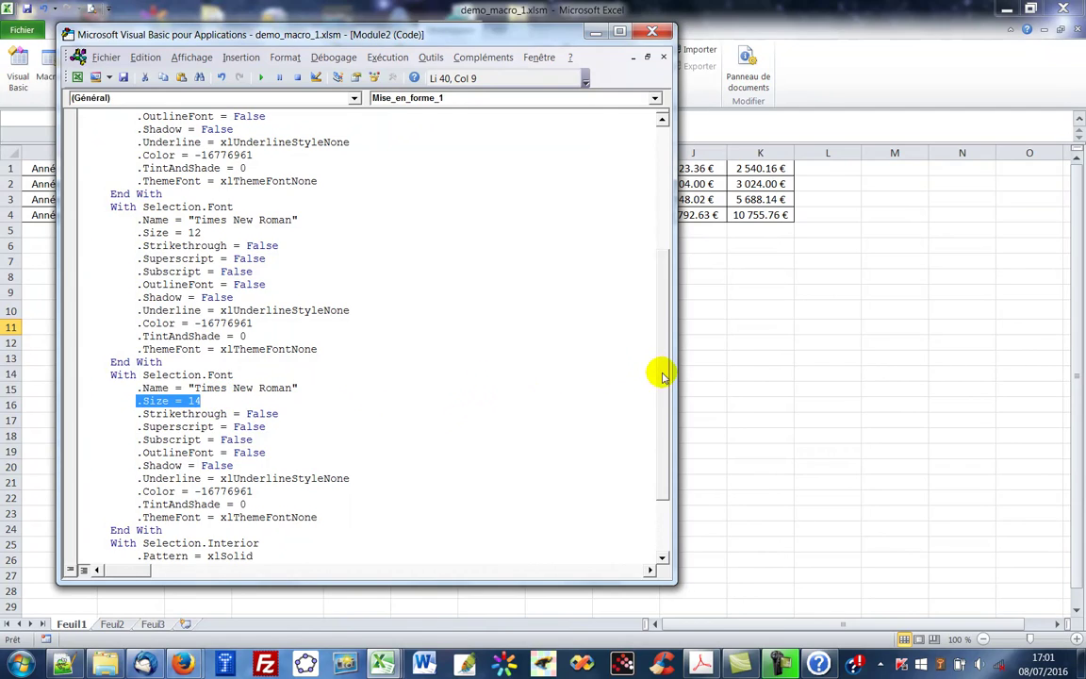
pyautogui.moveTo(662, 369); pyautogui.dragTo(699, 377)
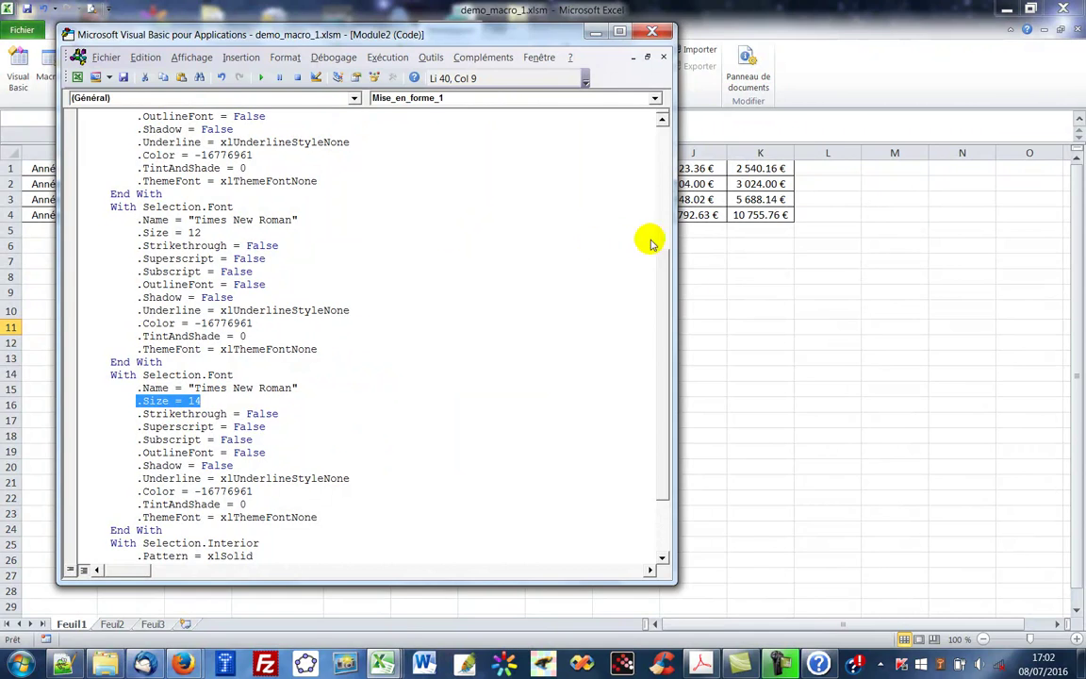
pyautogui.moveTo(662, 338); pyautogui.dragTo(661, 218)
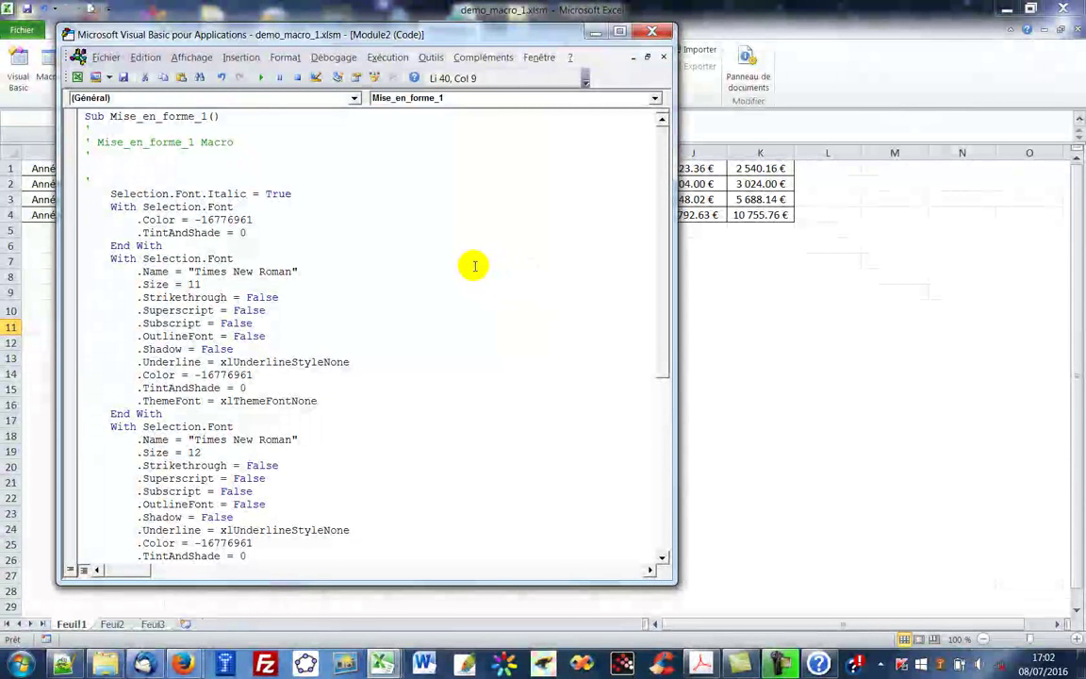
pyautogui.click(651, 34)
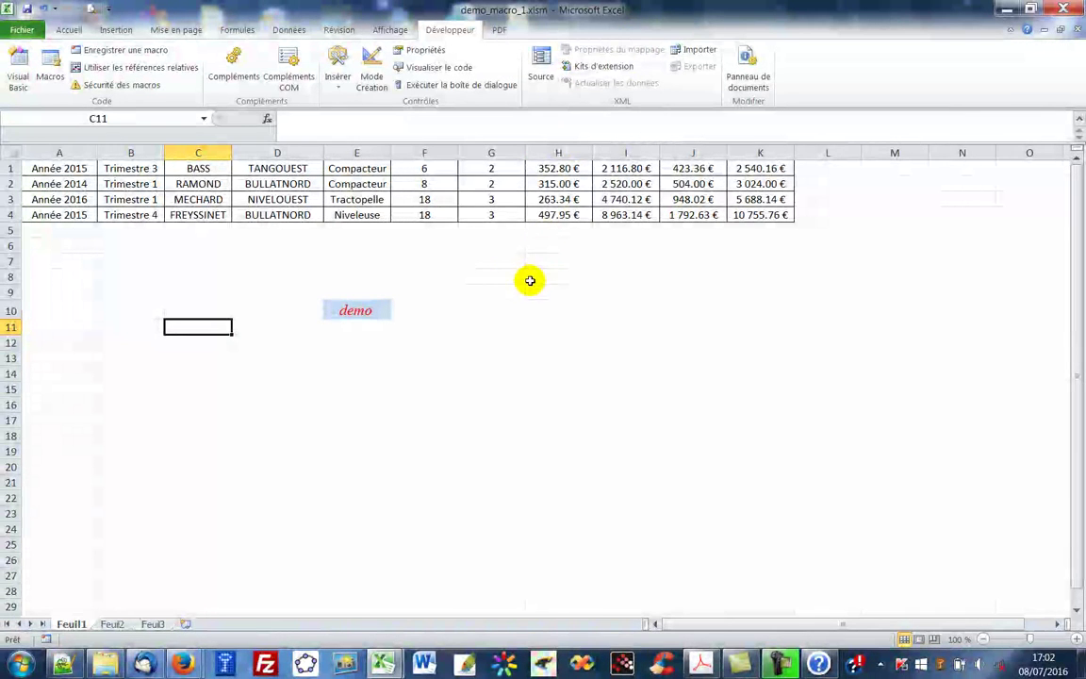
# Step: Draw a form control button below the table across columns J and K at rows 6–7, and assign it the Mise_en_forme_1 macro
pyautogui.click(547, 292)
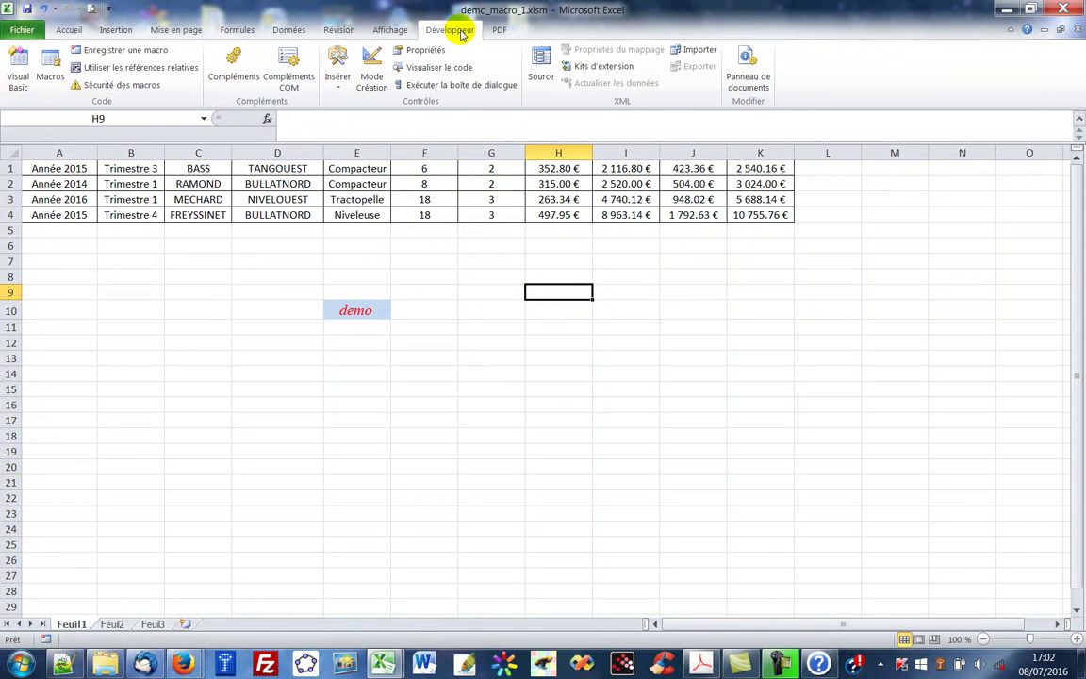
pyautogui.click(338, 80)
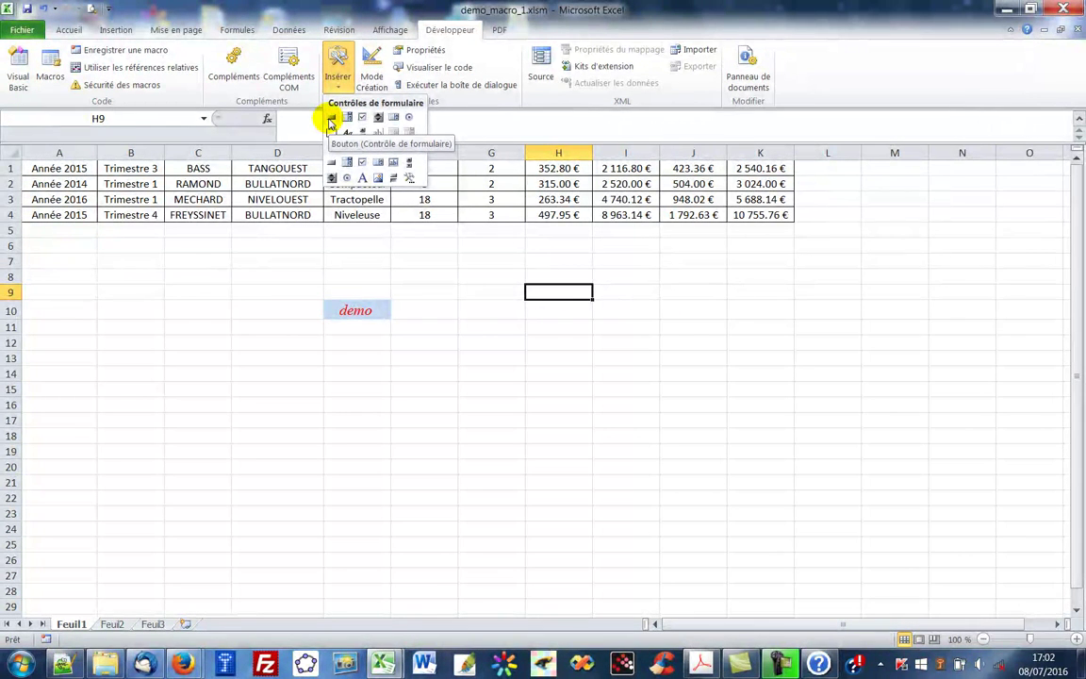
pyautogui.click(330, 119)
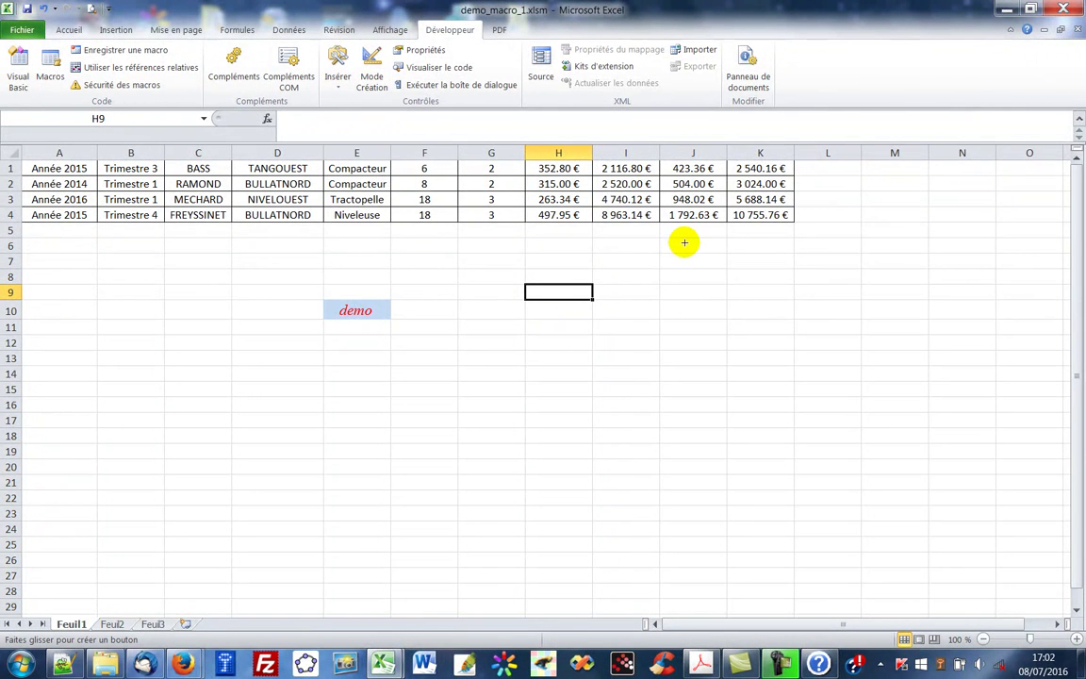
pyautogui.moveTo(662, 239); pyautogui.dragTo(790, 256)
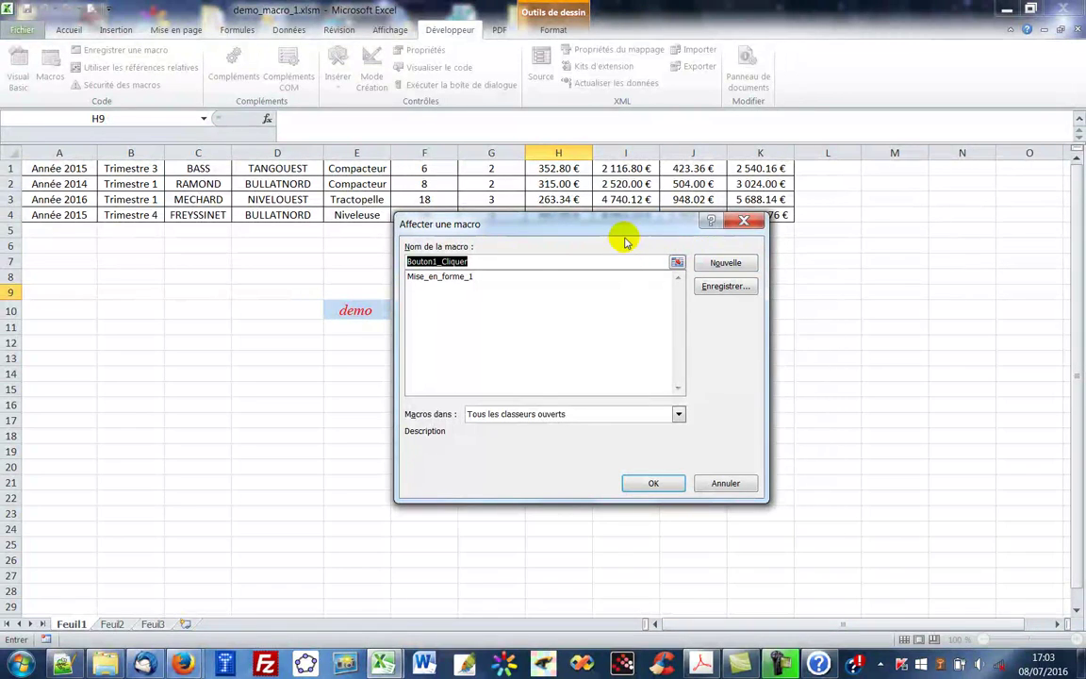
pyautogui.click(462, 279)
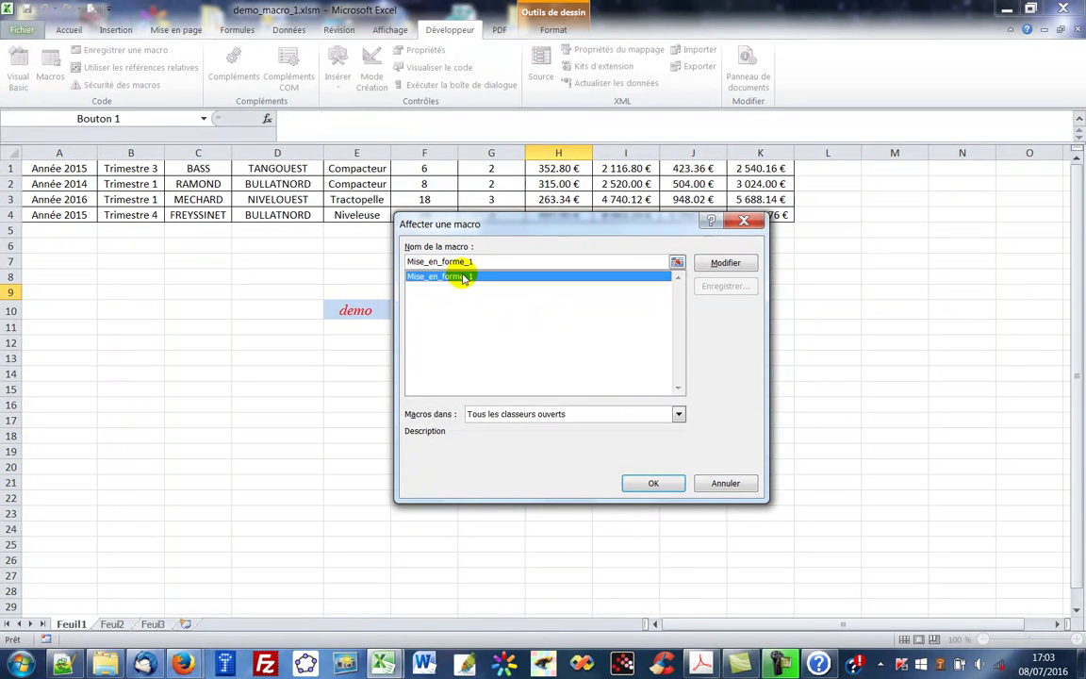
pyautogui.click(653, 484)
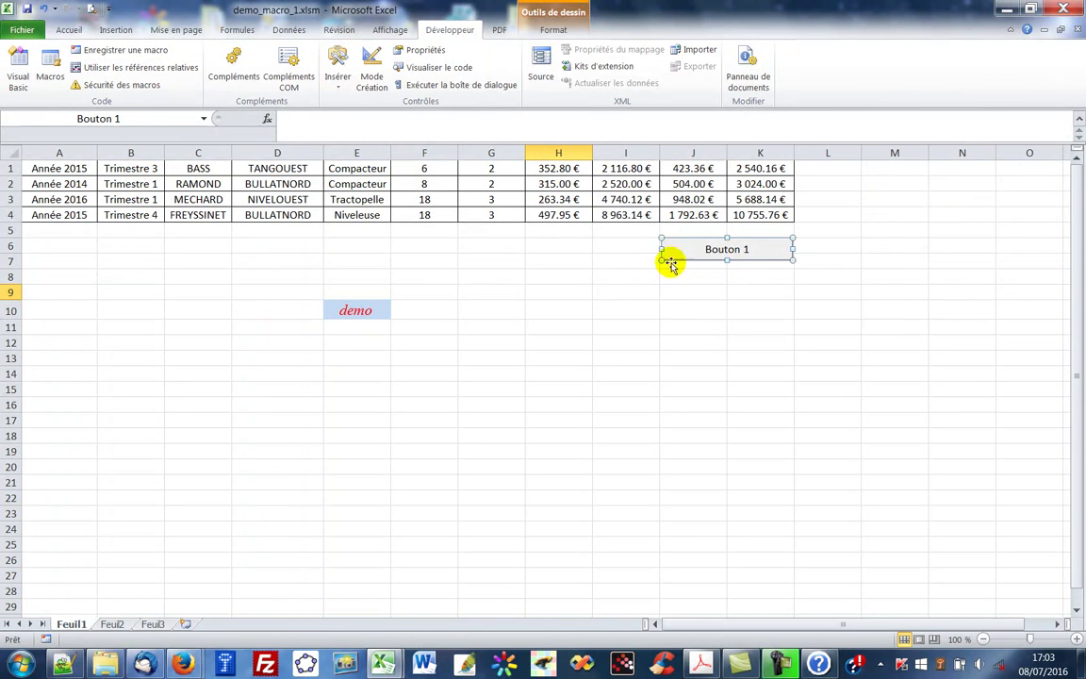
# Step: Relabel the button "Mise en forme personnalisée" and widen it so the label fits on one line
pyautogui.click(747, 247)
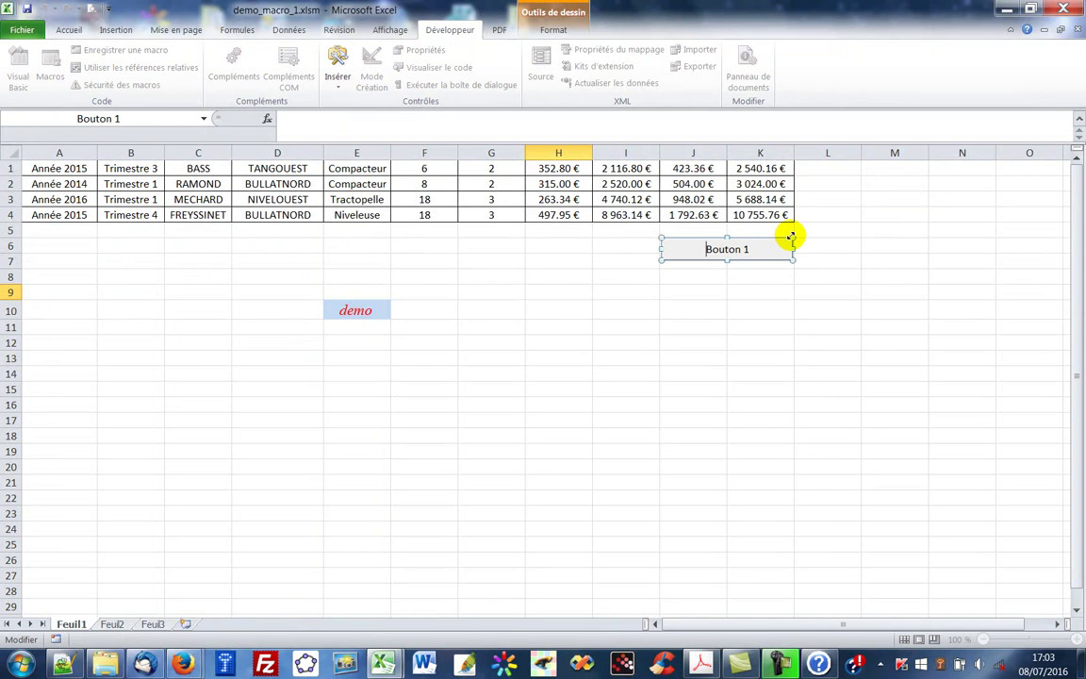
pyautogui.press('Delete')
pyautogui.press('Delete')
pyautogui.press('Delete')
pyautogui.write('Mise en forme perso')
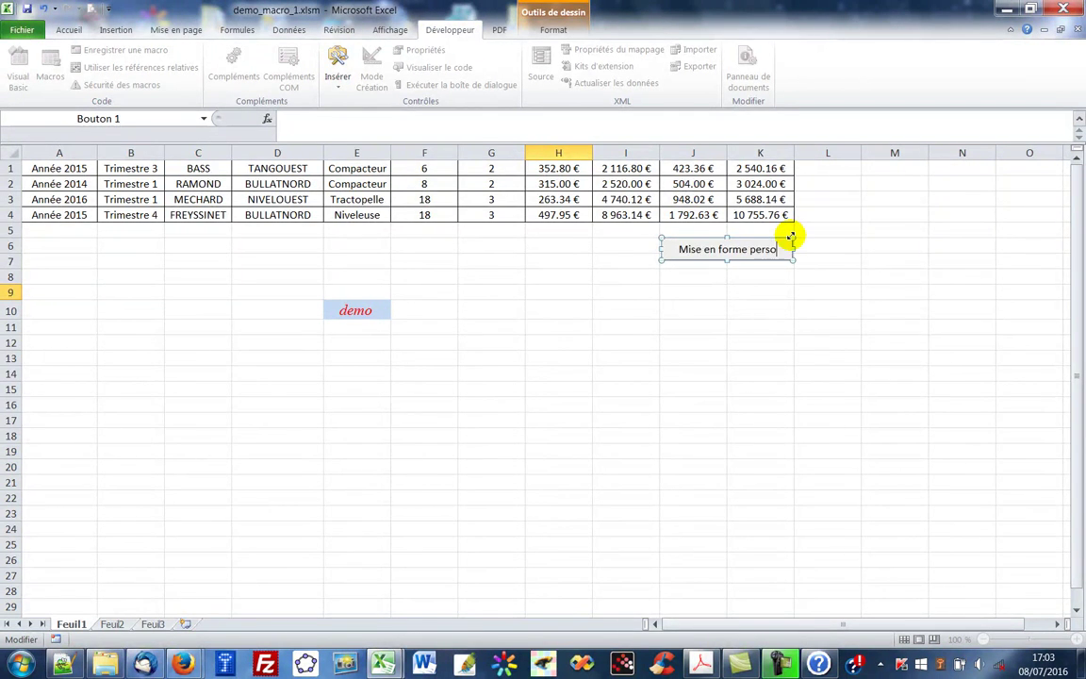
pyautogui.write('nnalisée')
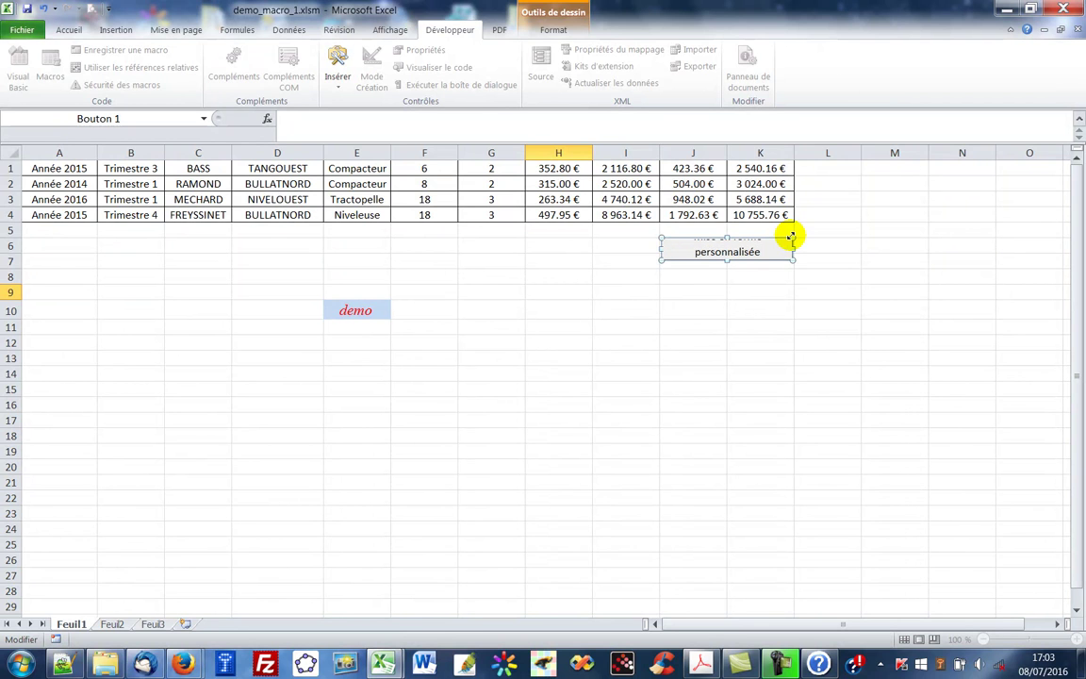
pyautogui.click(793, 248)
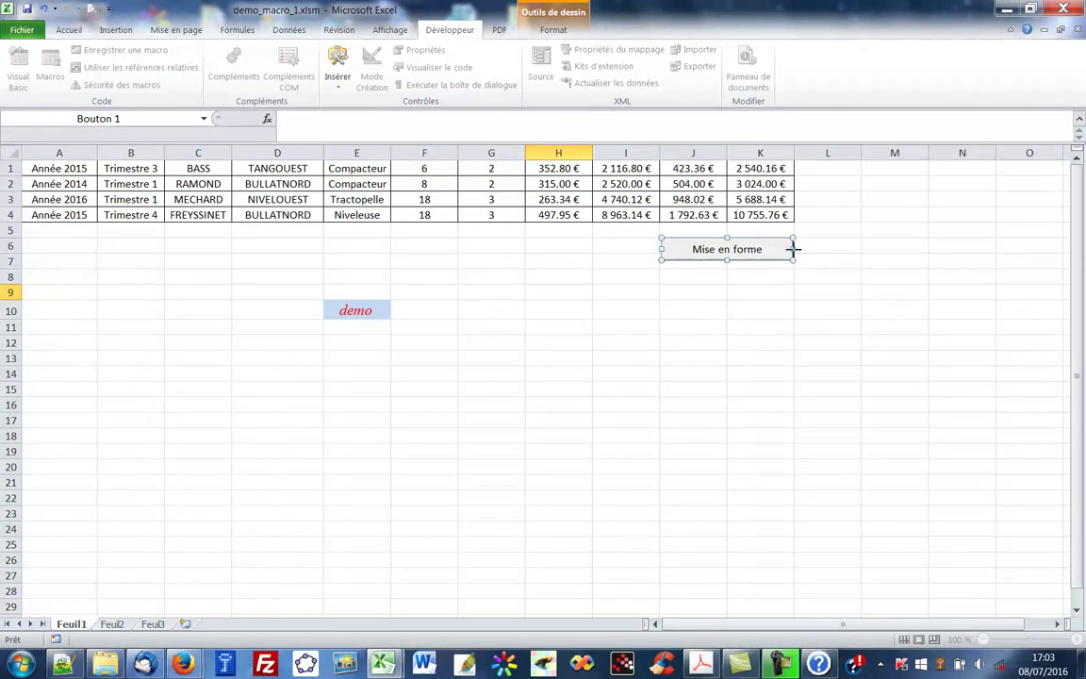
pyautogui.moveTo(793, 248)
pyautogui.mouseDown()
pyautogui.moveTo(826, 248)
pyautogui.moveTo(787, 251)
pyautogui.mouseUp()
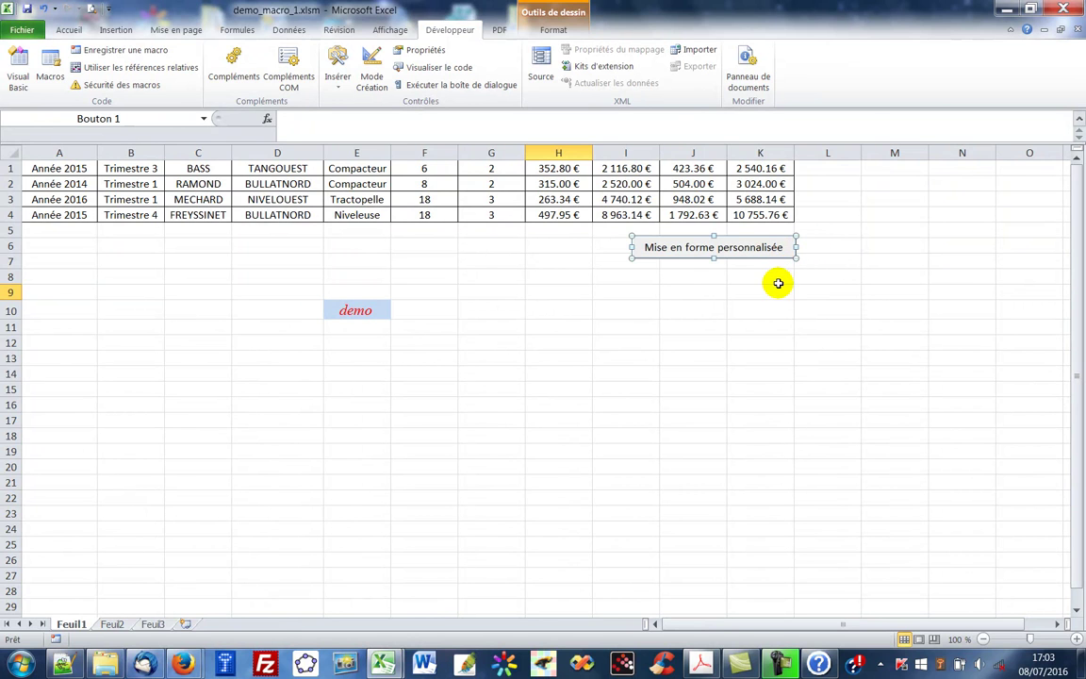
pyautogui.click(711, 292)
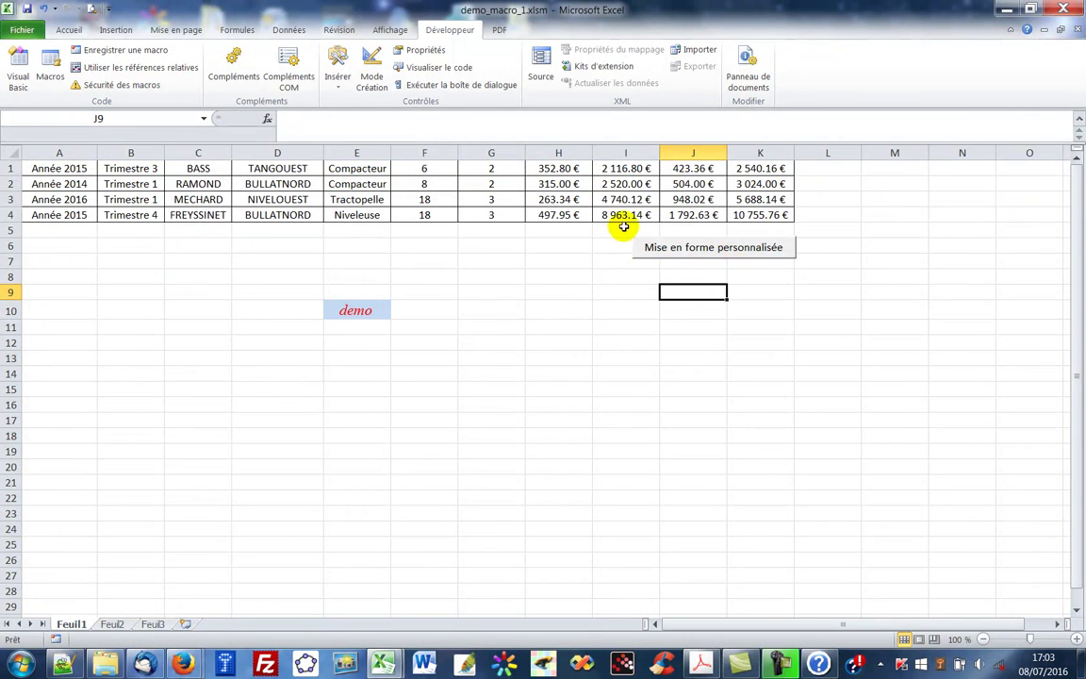
pyautogui.click(769, 291)
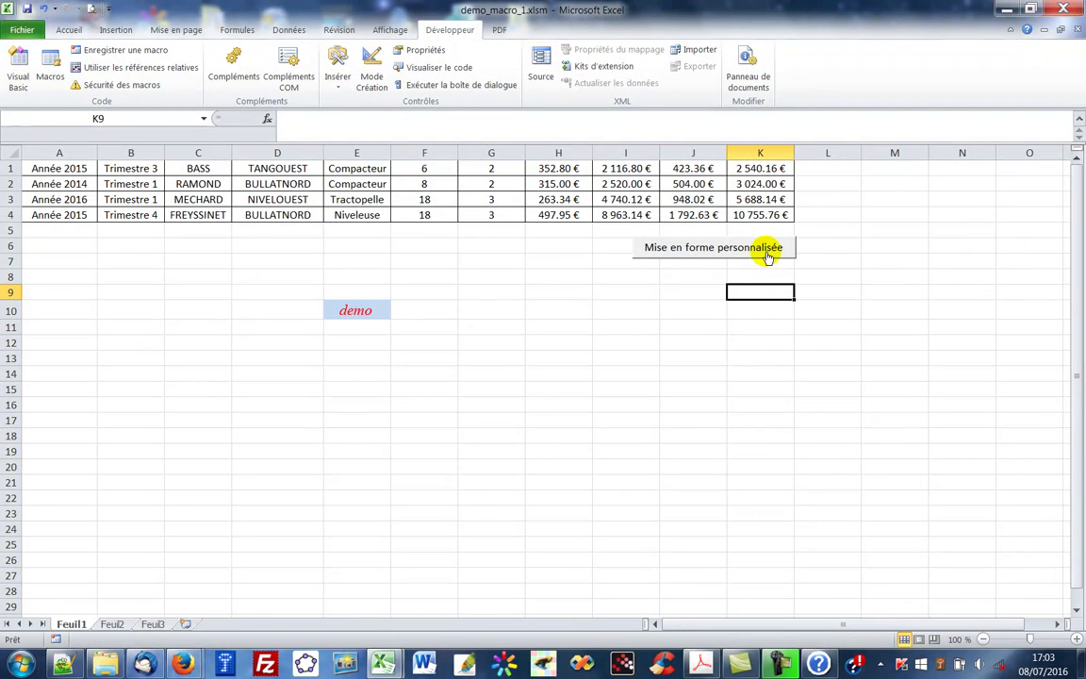
# Step: Review the macro assignment of the "Mise en forme personnalisée" button and cancel without changing it
pyautogui.rightClick(701, 257)
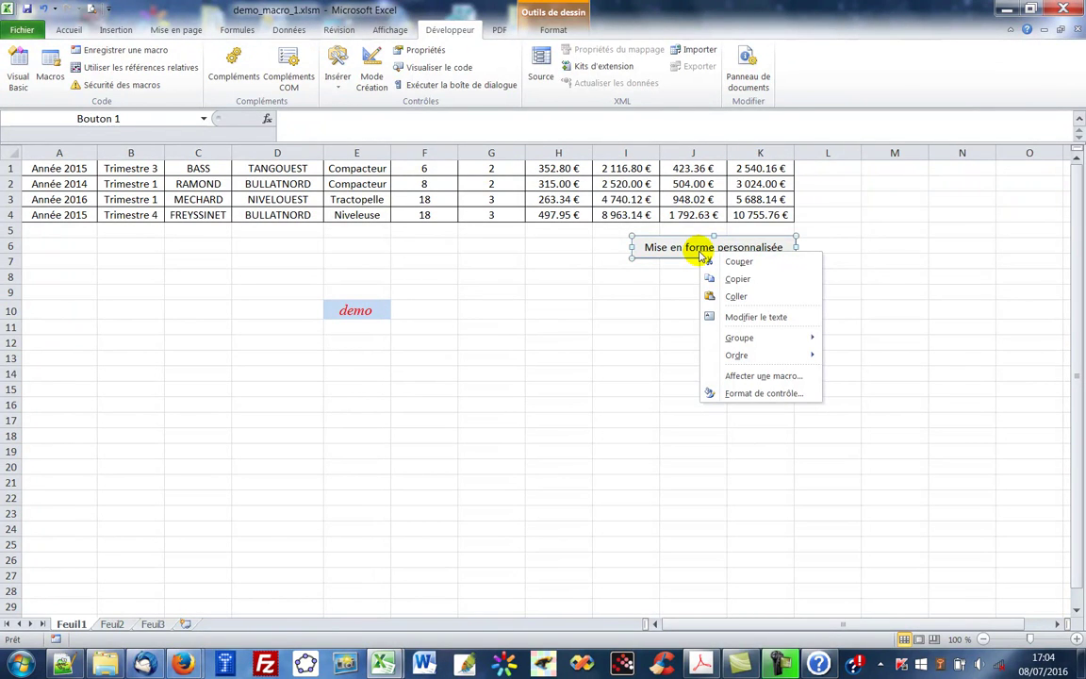
pyautogui.click(763, 377)
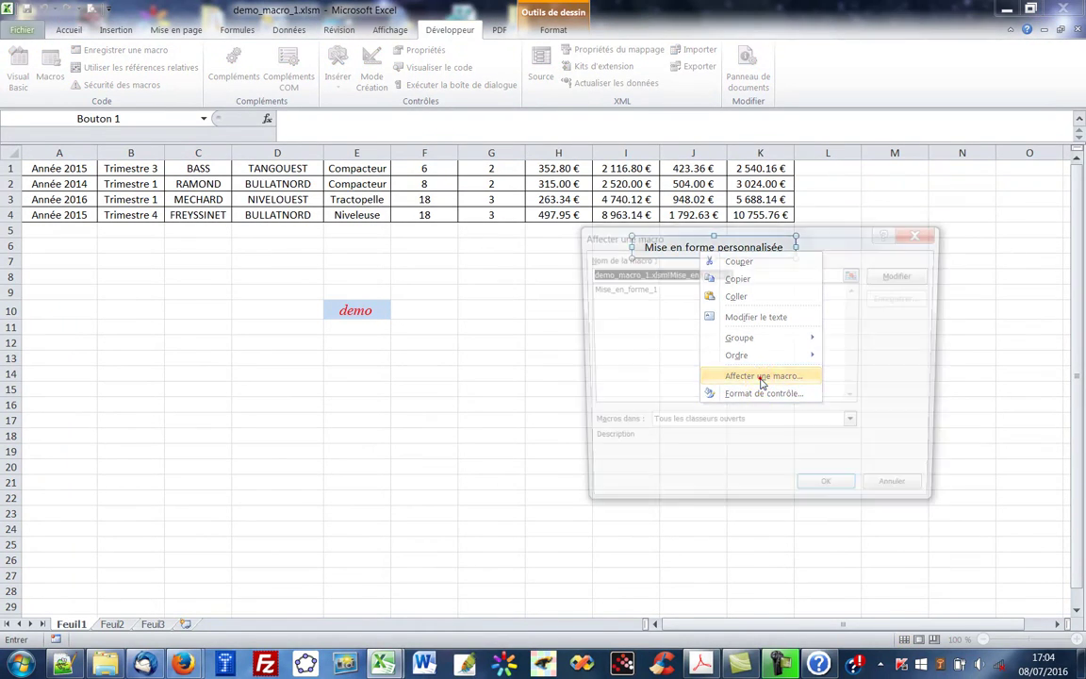
pyautogui.click(635, 289)
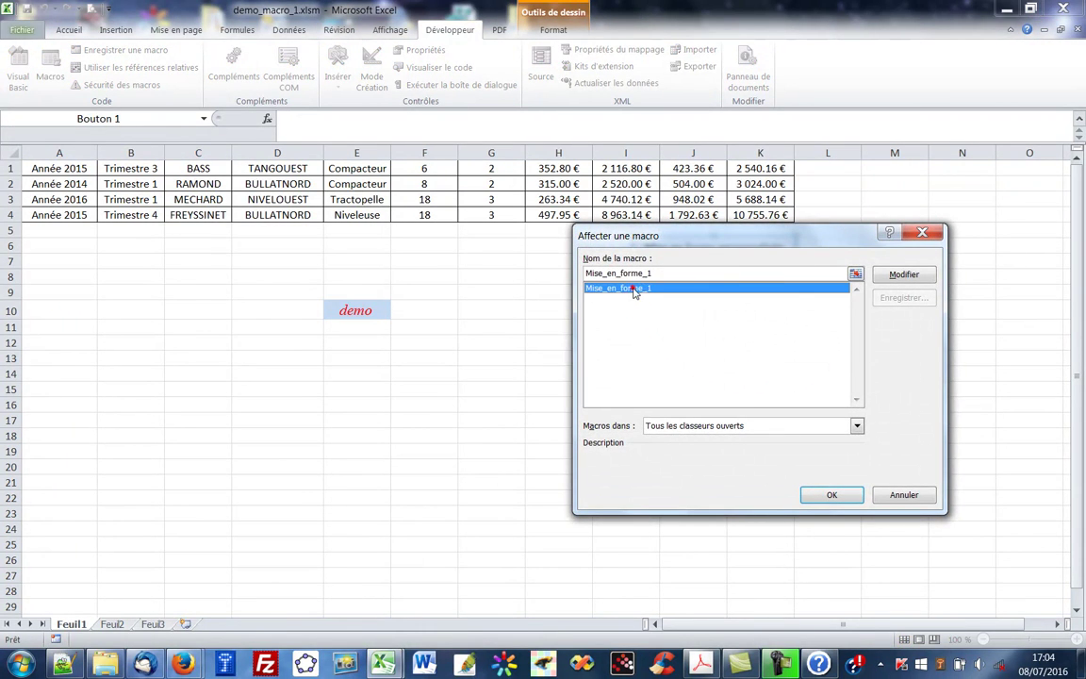
pyautogui.click(913, 497)
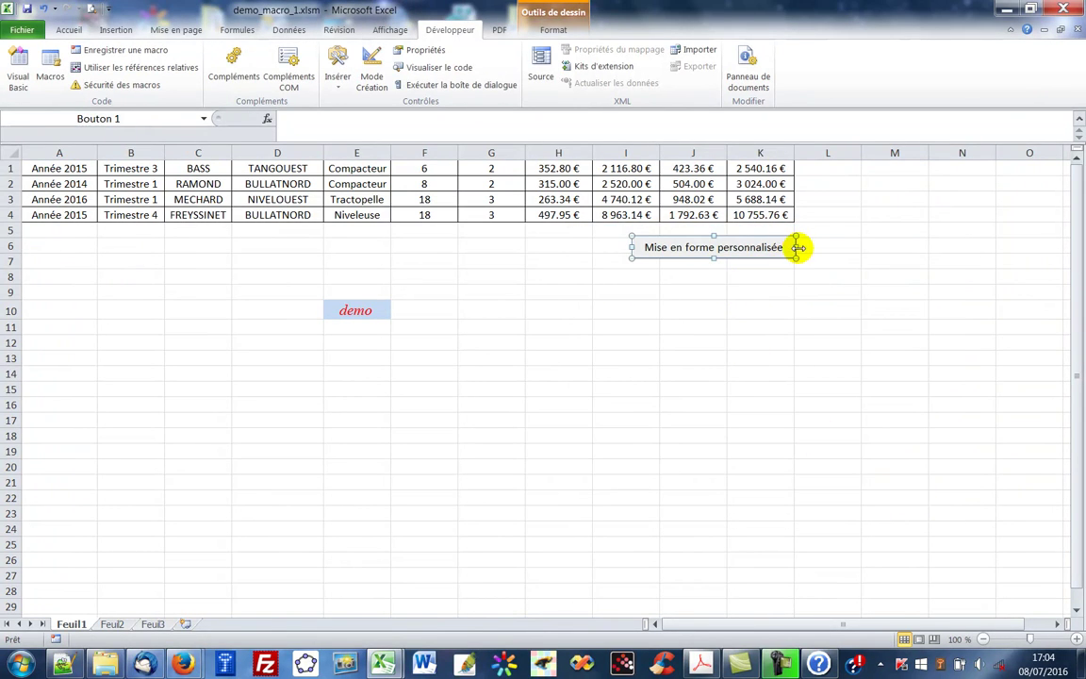
pyautogui.click(747, 292)
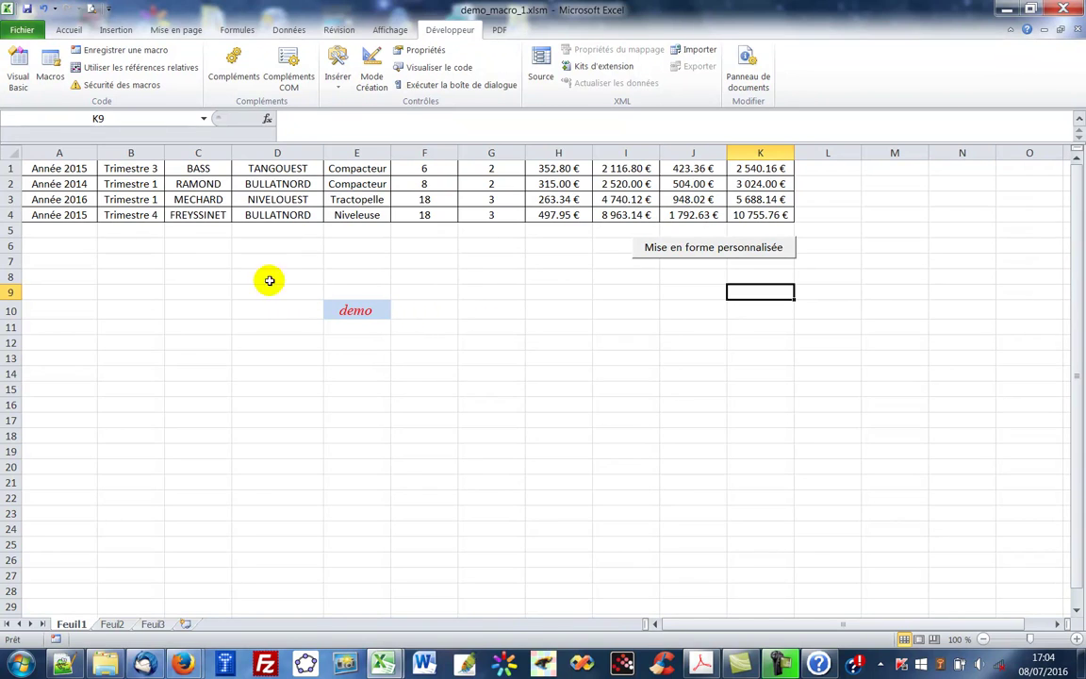
# Step: Apply the macro formatting to the table range A1:K4 with the "Mise en forme personnalisée" button
pyautogui.moveTo(71, 169); pyautogui.dragTo(763, 217)
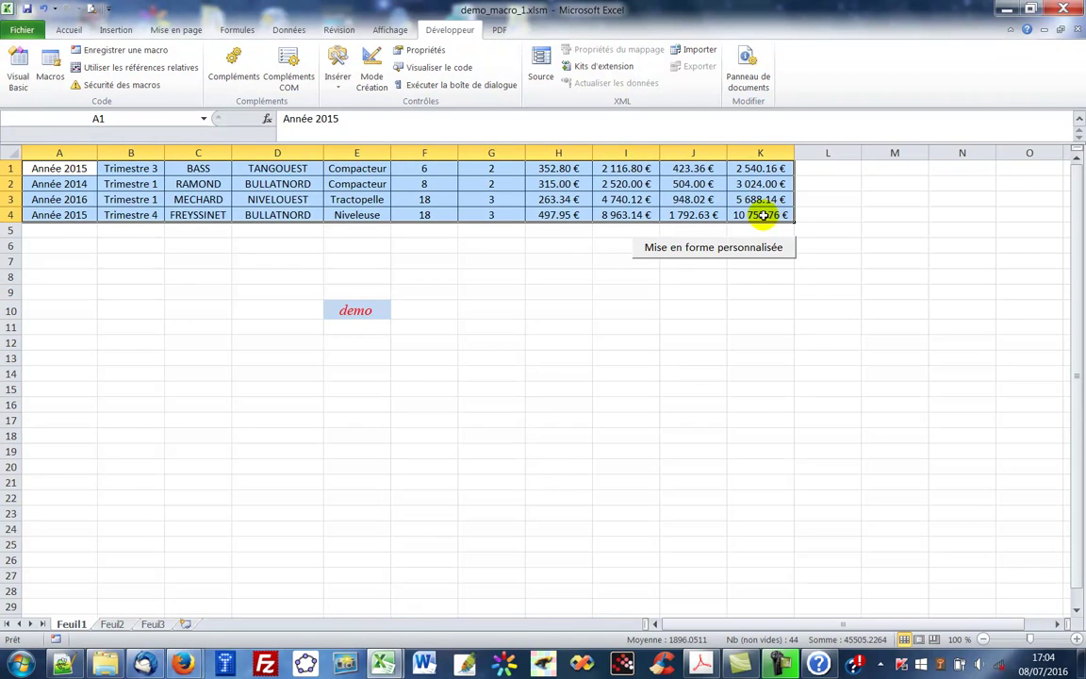
pyautogui.click(691, 250)
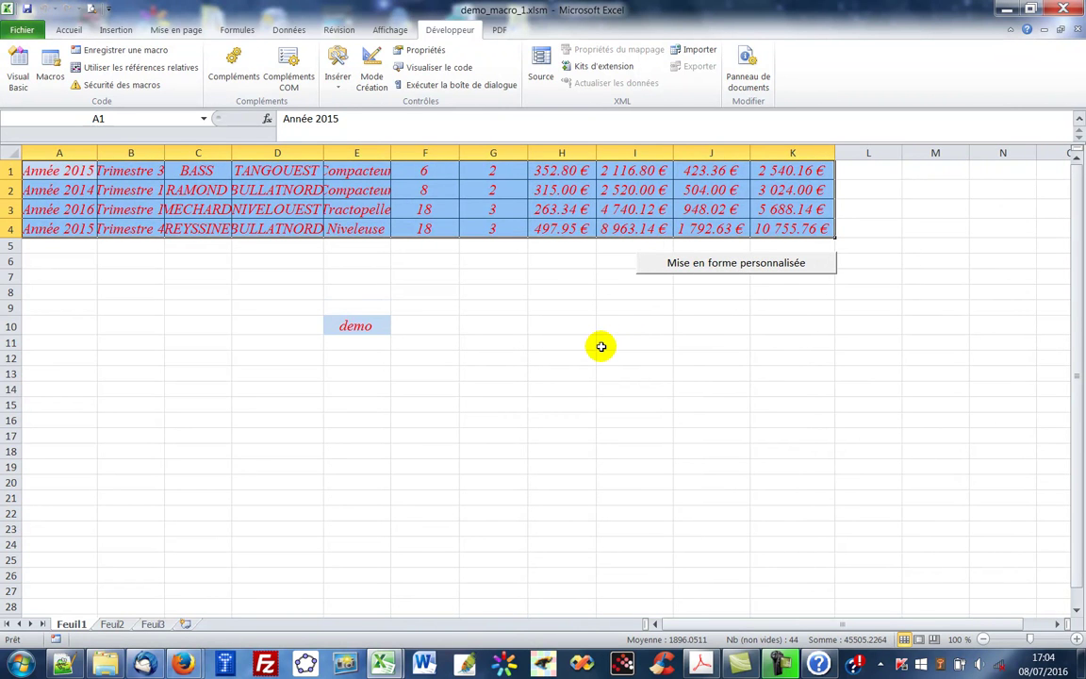
pyautogui.click(600, 346)
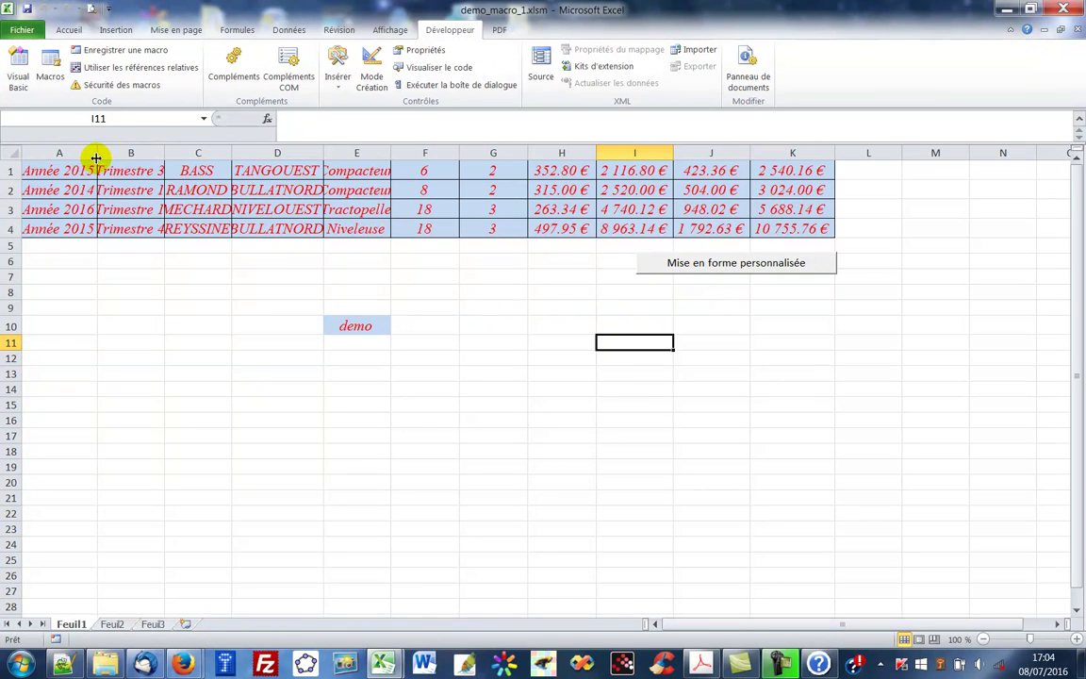
# Step: Widen columns A, B, C, D, E and H so the table's contents fit in their cells
pyautogui.moveTo(96, 157); pyautogui.dragTo(104, 153)
pyautogui.moveTo(170, 153); pyautogui.dragTo(217, 153)
pyautogui.moveTo(283, 153); pyautogui.dragTo(314, 152)
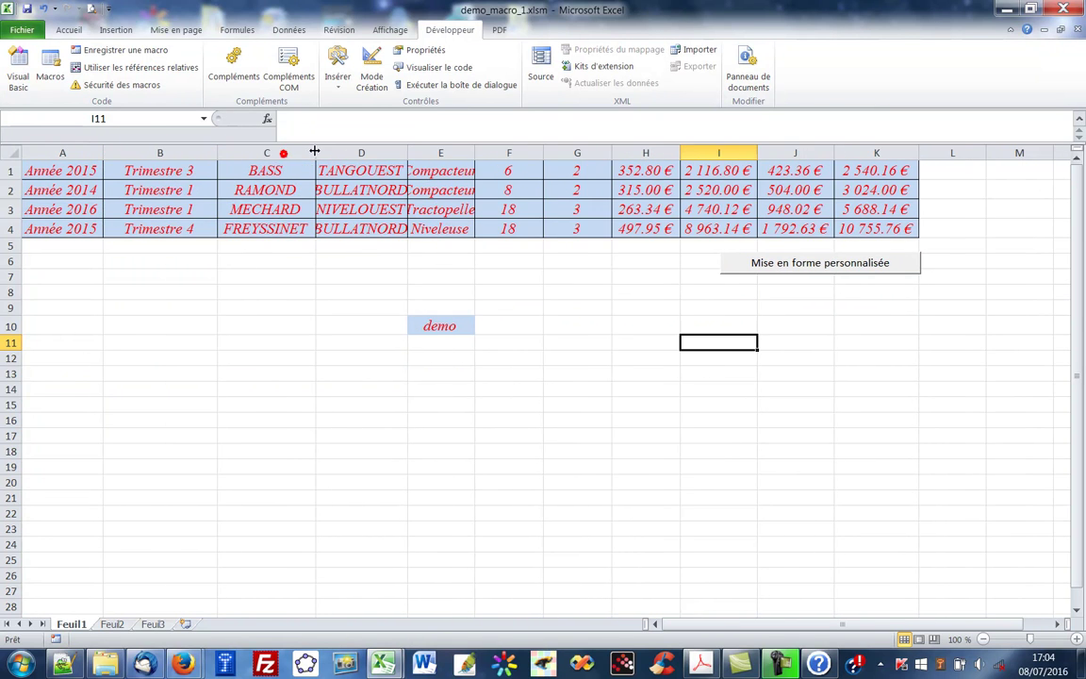
pyautogui.moveTo(407, 153); pyautogui.dragTo(443, 152)
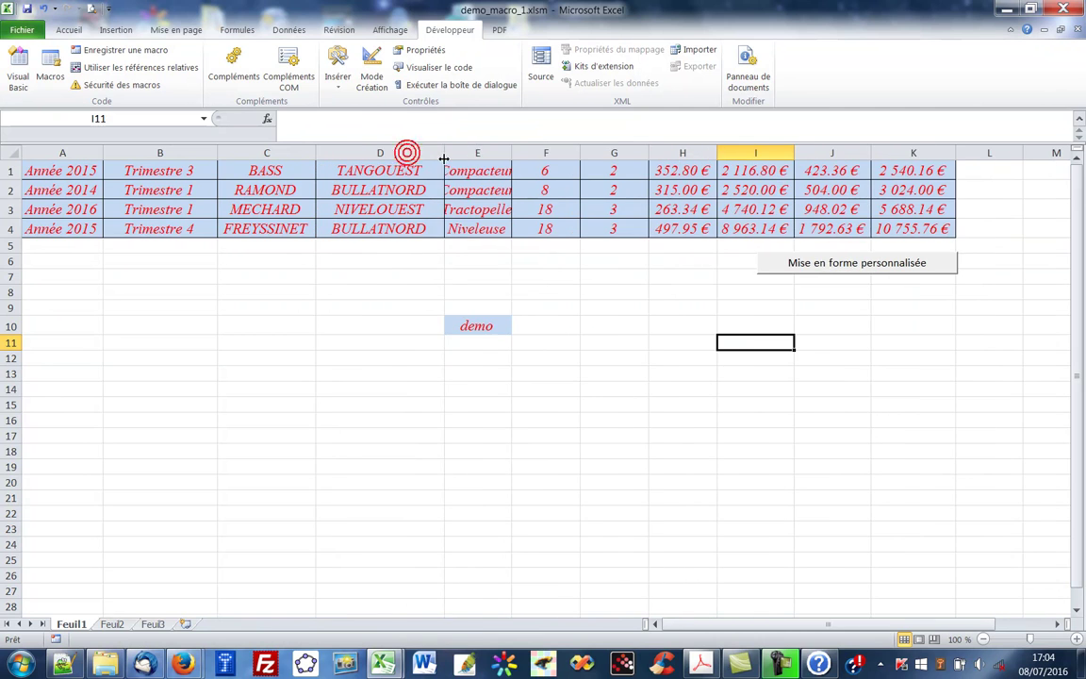
pyautogui.moveTo(511, 152); pyautogui.dragTo(539, 152)
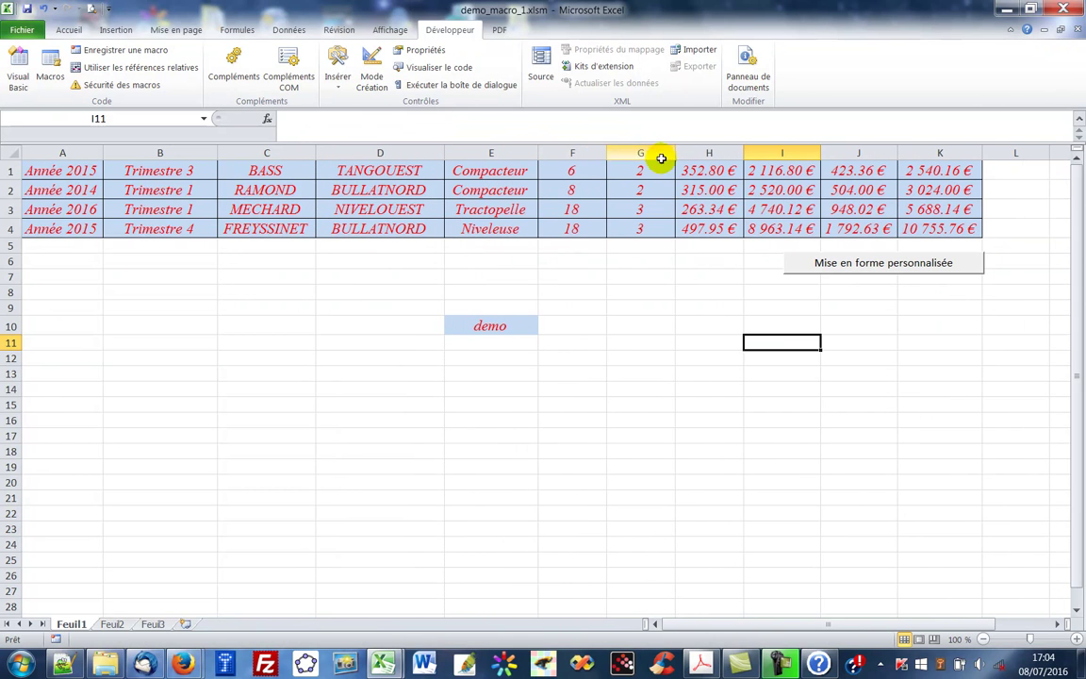
pyautogui.moveTo(743, 152); pyautogui.dragTo(746, 152)
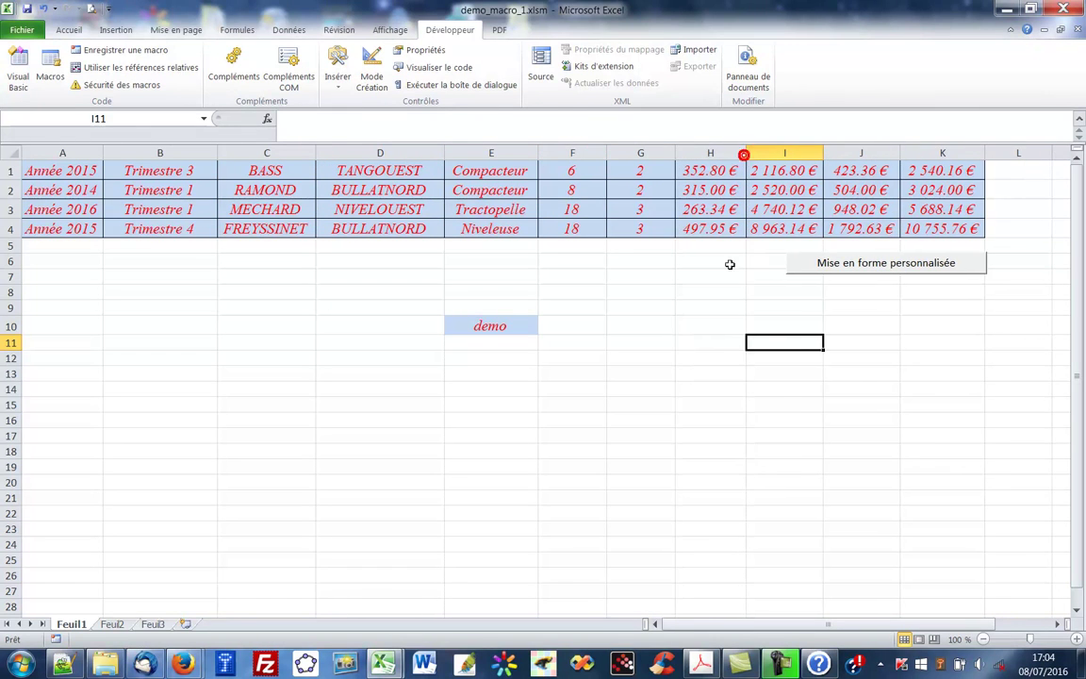
# Step: Start recording a macro named Mon_Impression, stored in the current workbook (Ce classeur)
pyautogui.click(667, 342)
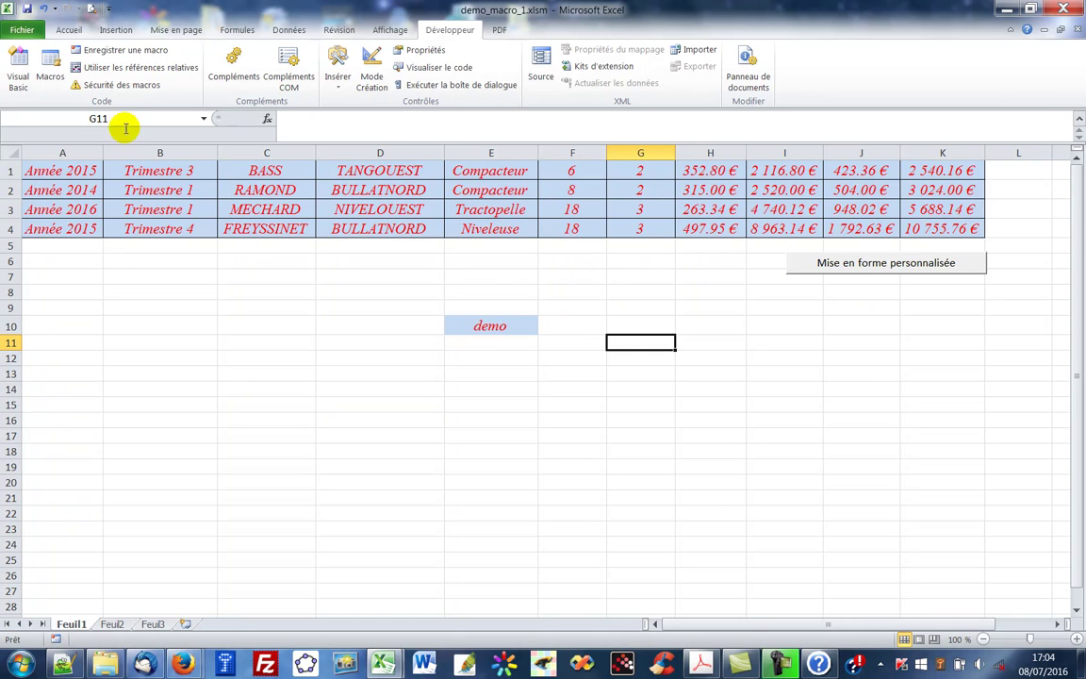
pyautogui.click(109, 53)
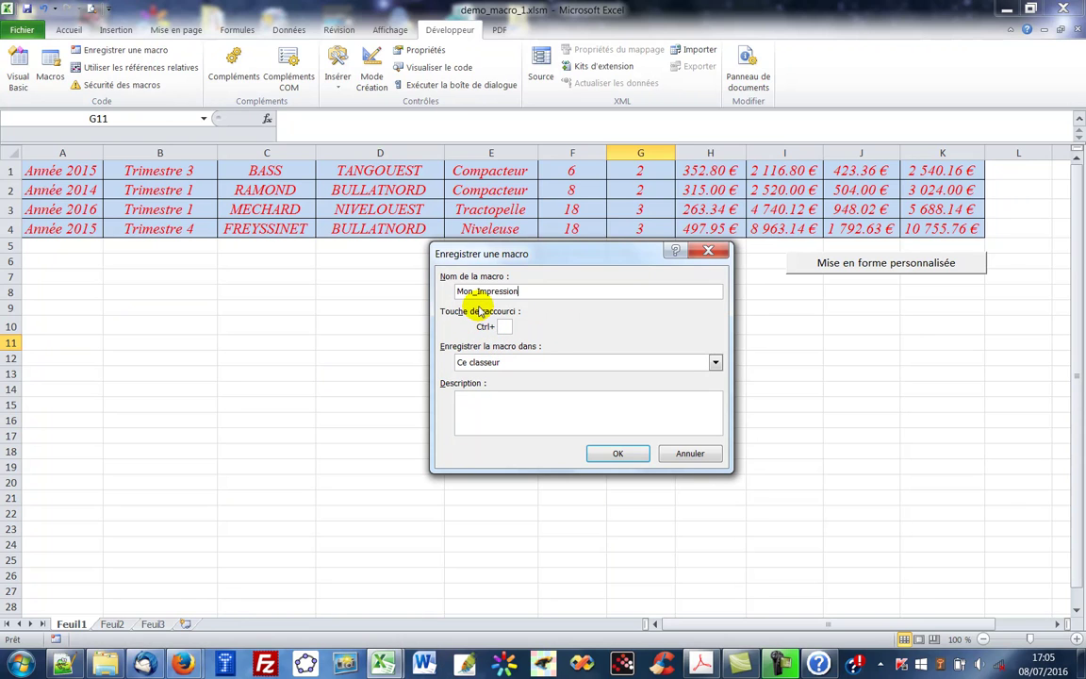
pyautogui.click(617, 455)
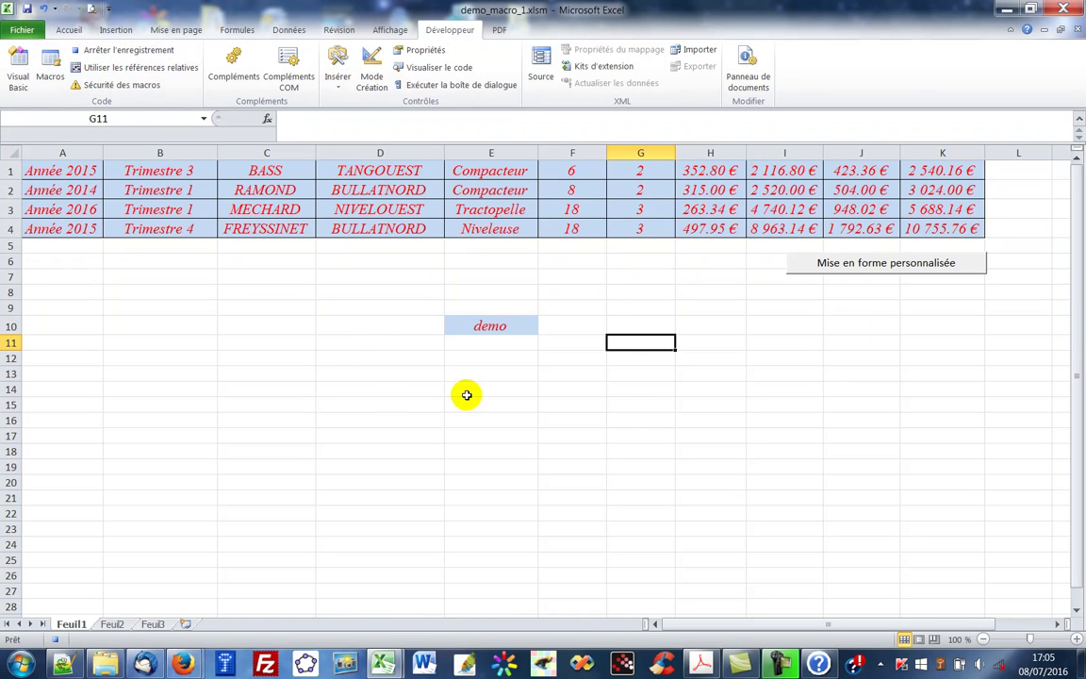
# Step: Print the active sheet to Adobe PDF with all columns fitted to one page, saving the file as demo_macro_2.pdf in the Demo folder
pyautogui.click(26, 31)
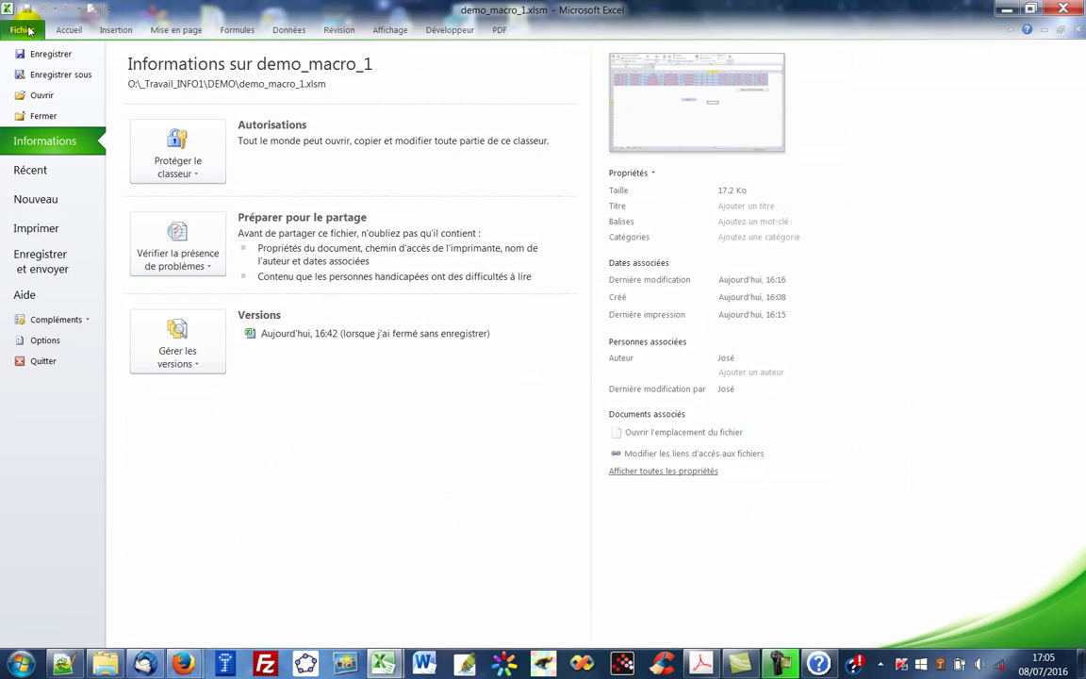
pyautogui.click(36, 228)
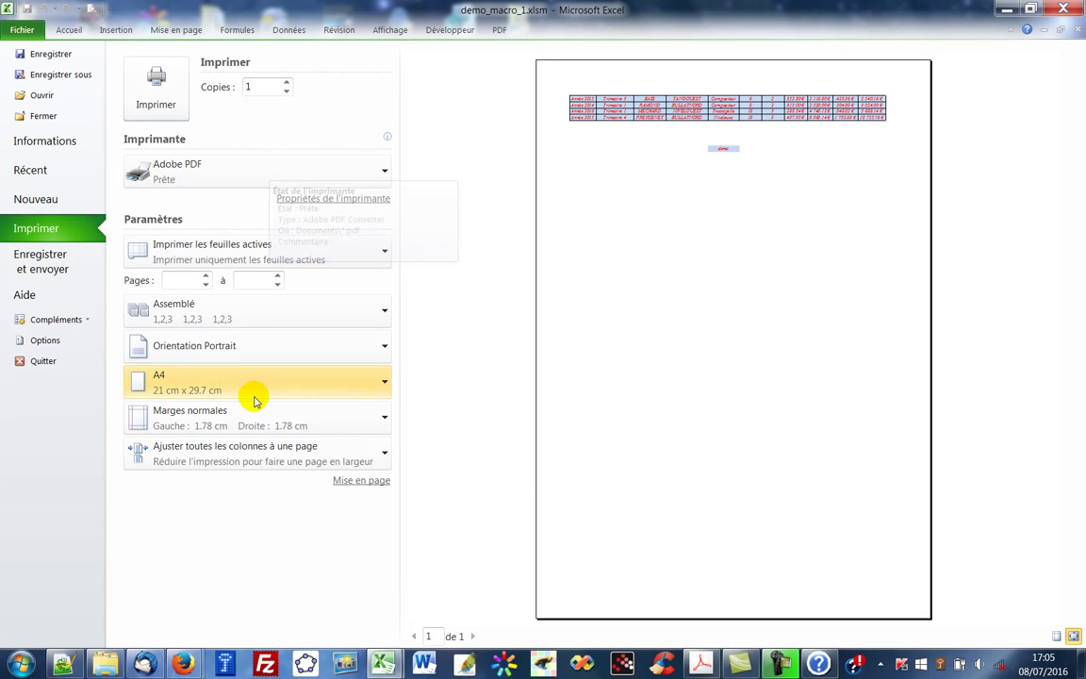
pyautogui.click(258, 462)
pyautogui.click(292, 563)
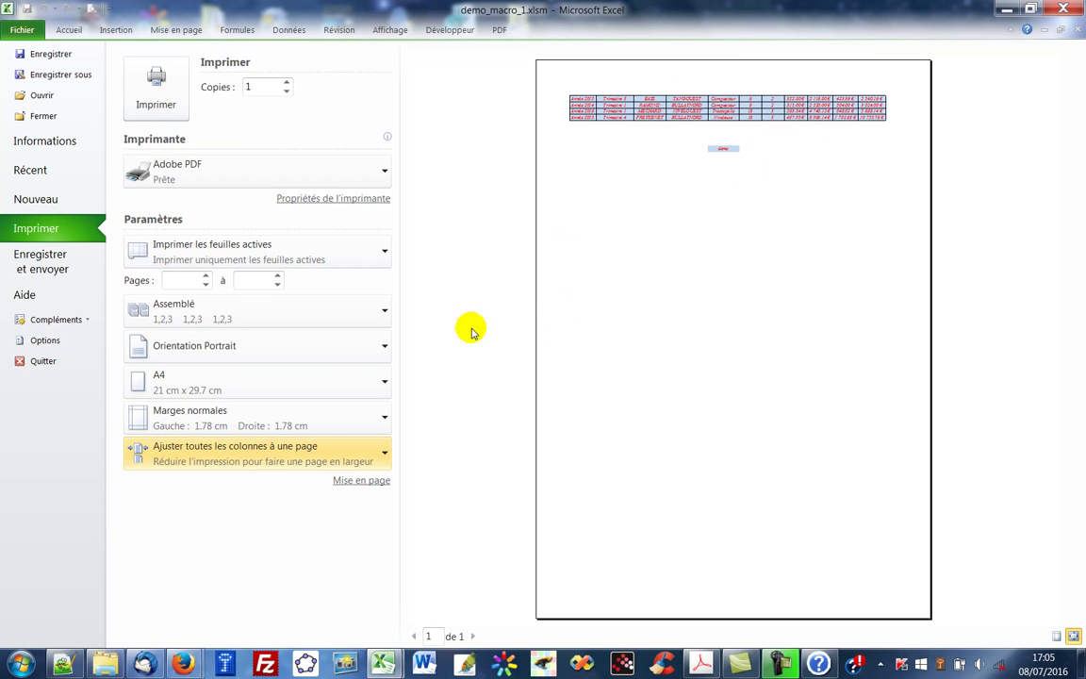
pyautogui.click(170, 106)
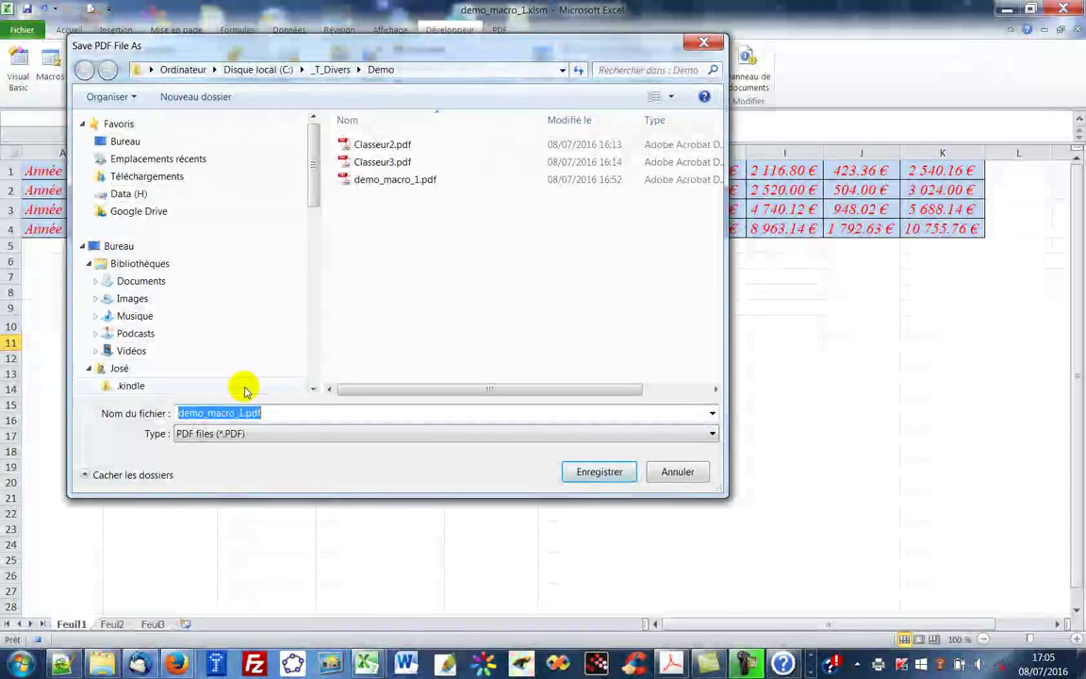
pyautogui.click(240, 413)
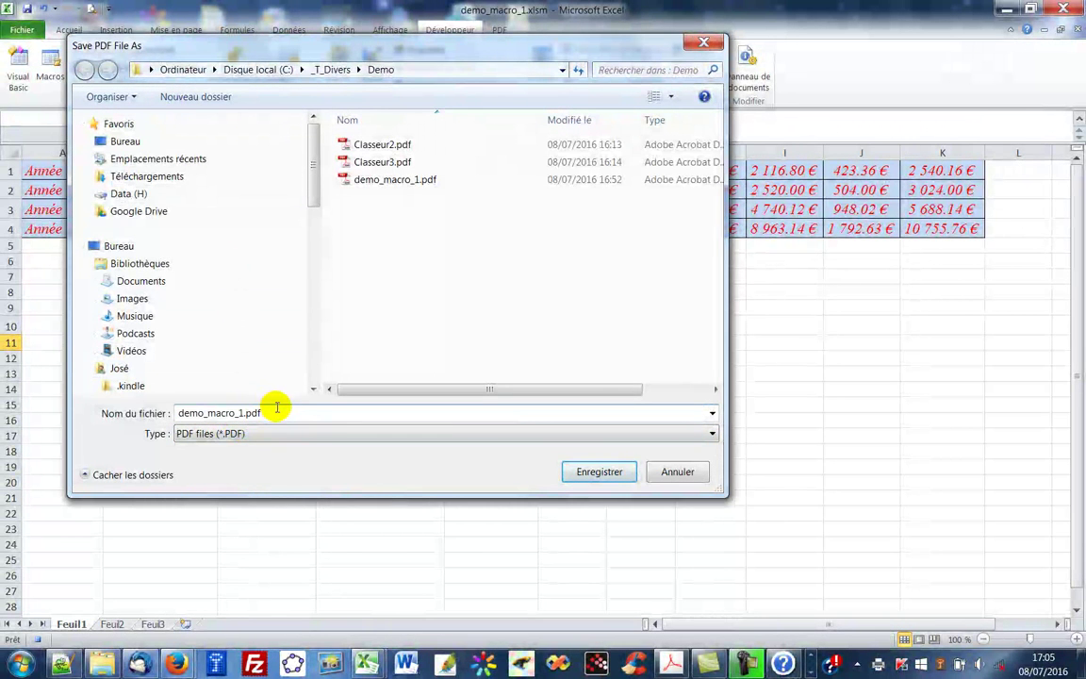
pyautogui.click(599, 474)
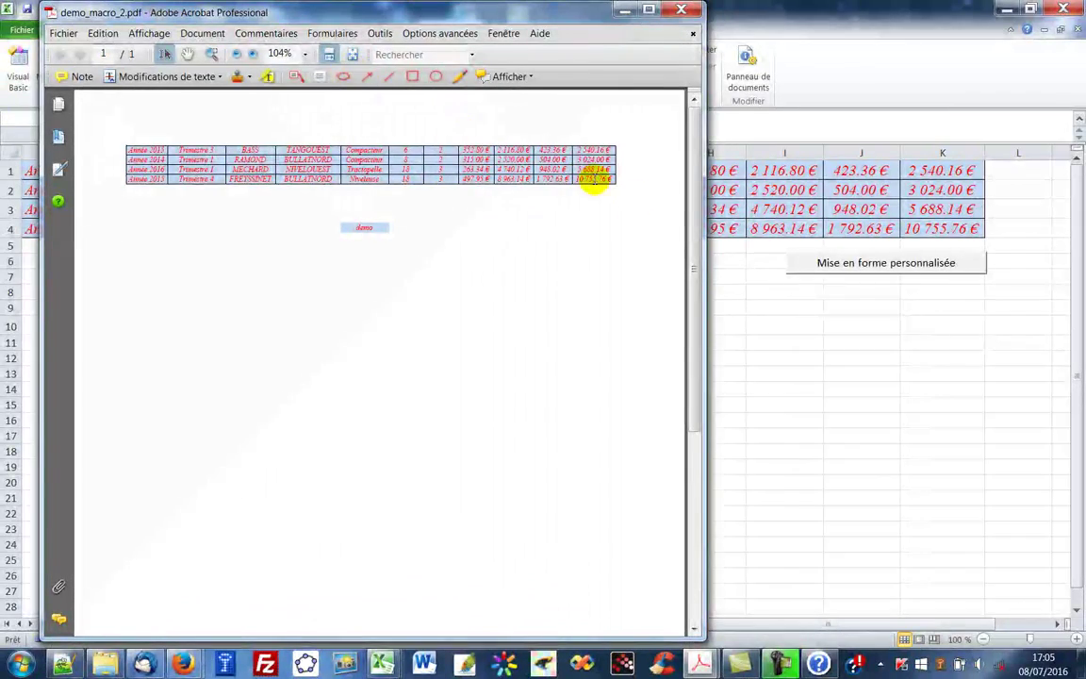
# Step: Close the demo_macro_2.pdf printout and stop recording the macro
pyautogui.moveTo(695, 217); pyautogui.dragTo(708, 187)
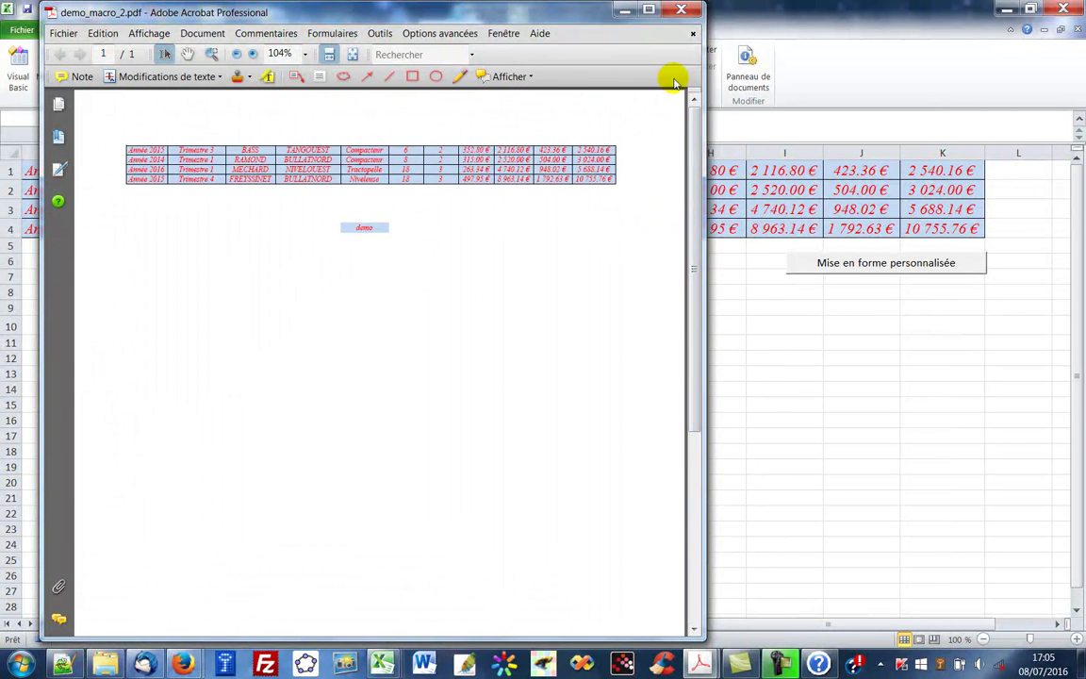
pyautogui.click(683, 11)
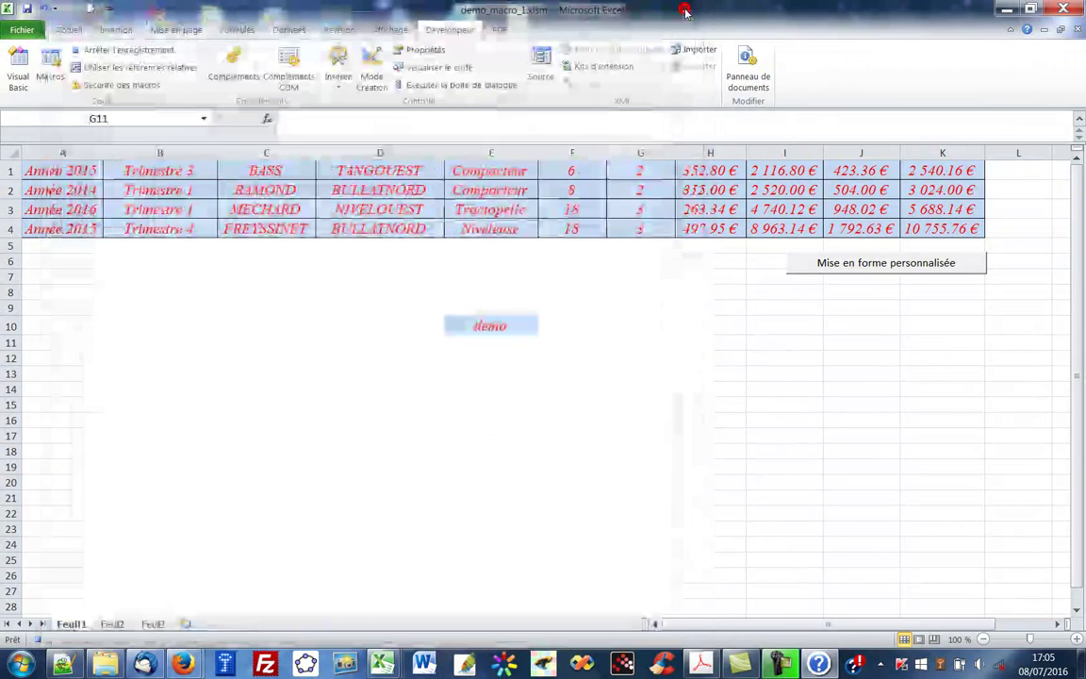
pyautogui.click(118, 50)
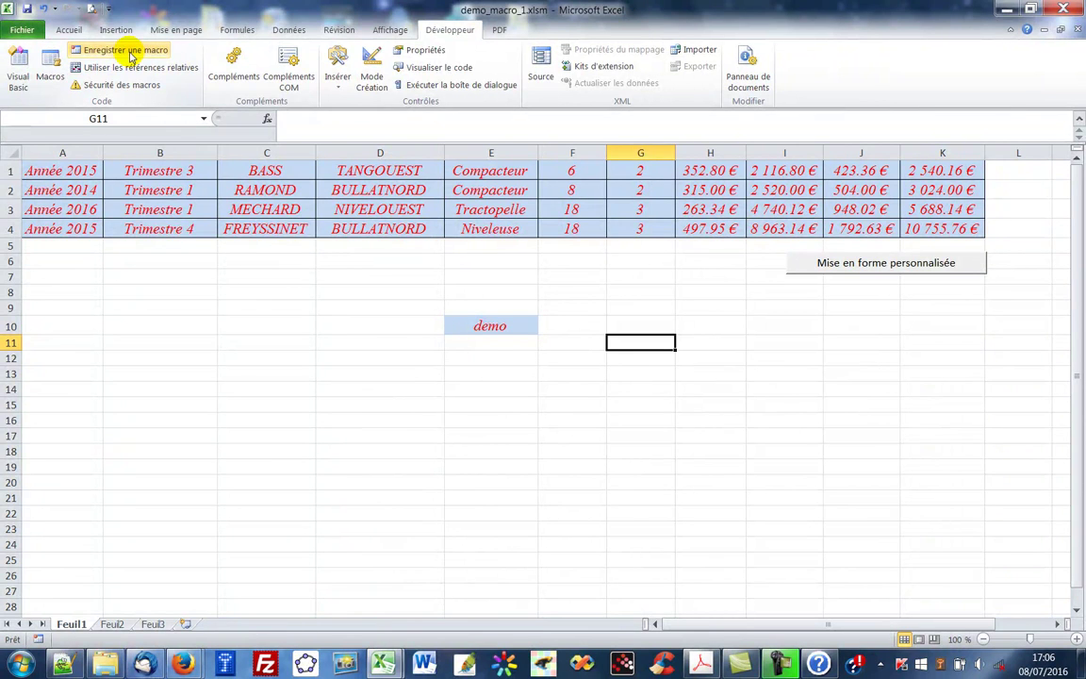
pyautogui.click(473, 387)
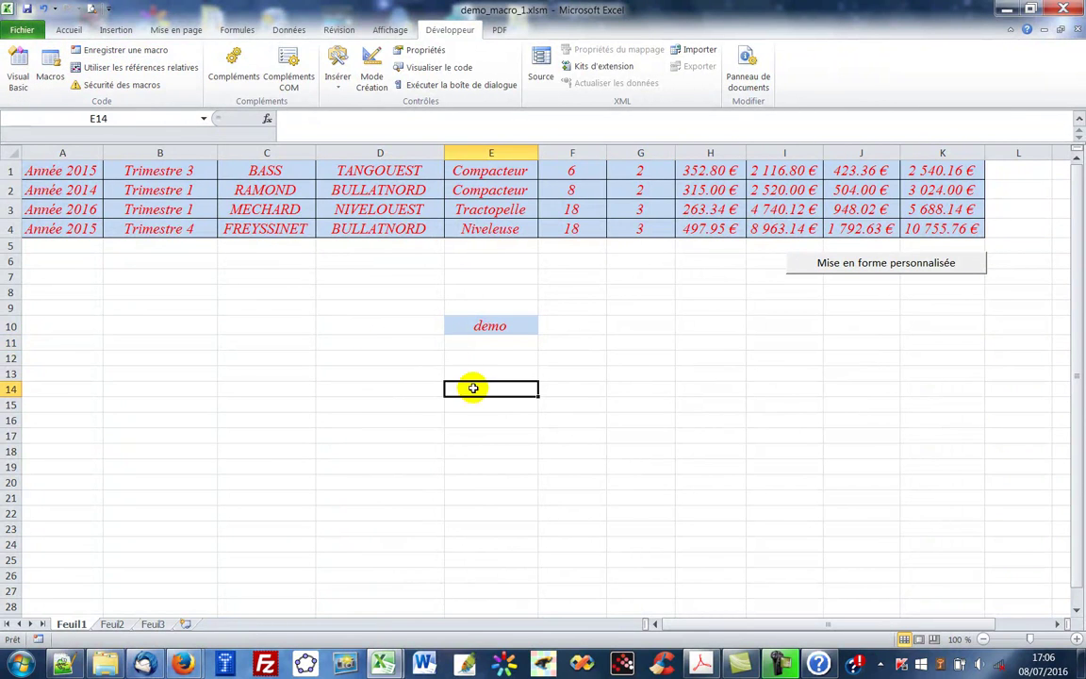
# Step: Draw a form control button below the "Mise en forme personnalisée" button at rows 8–9, and assign it the Mon_Impression macro
pyautogui.click(339, 87)
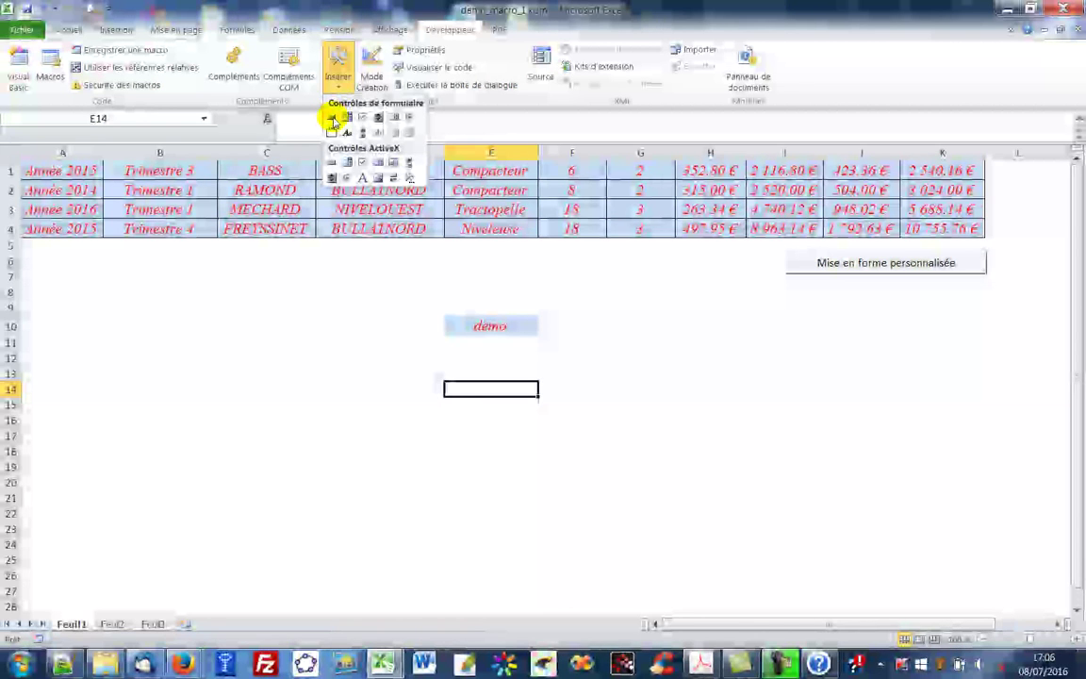
pyautogui.click(332, 118)
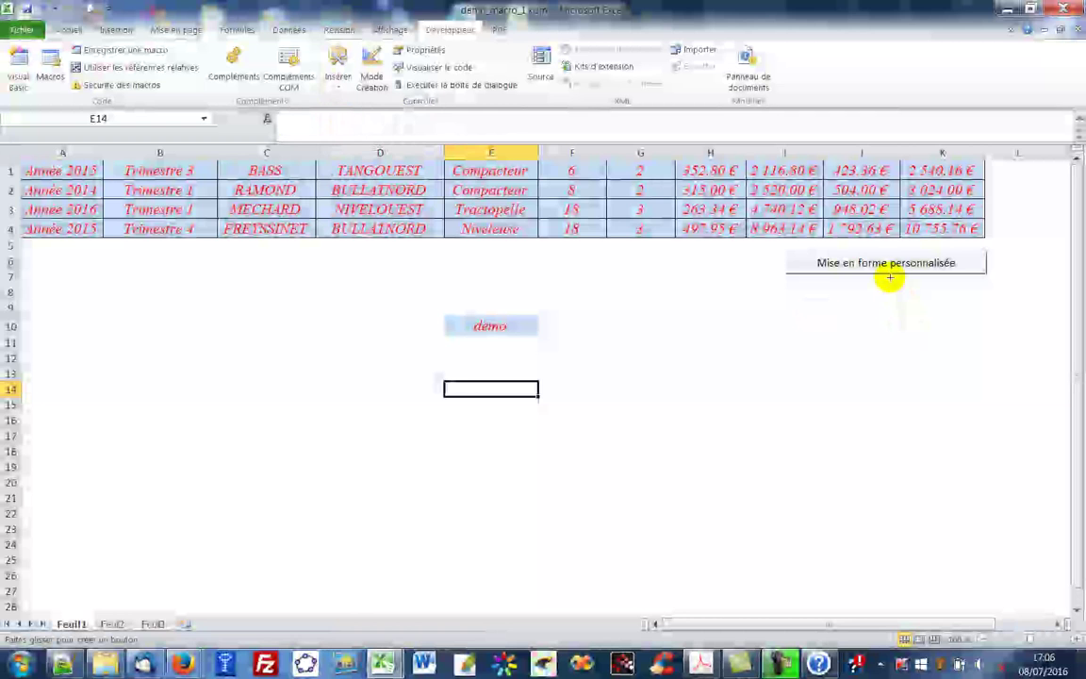
pyautogui.moveTo(789, 284); pyautogui.dragTo(987, 308)
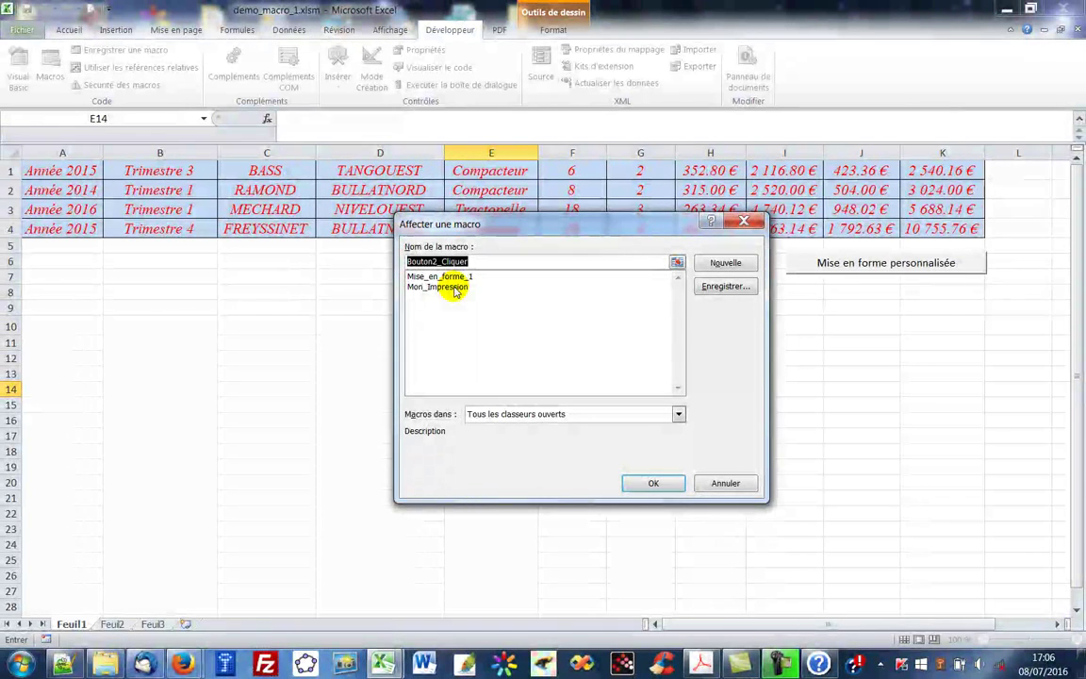
pyautogui.click(430, 288)
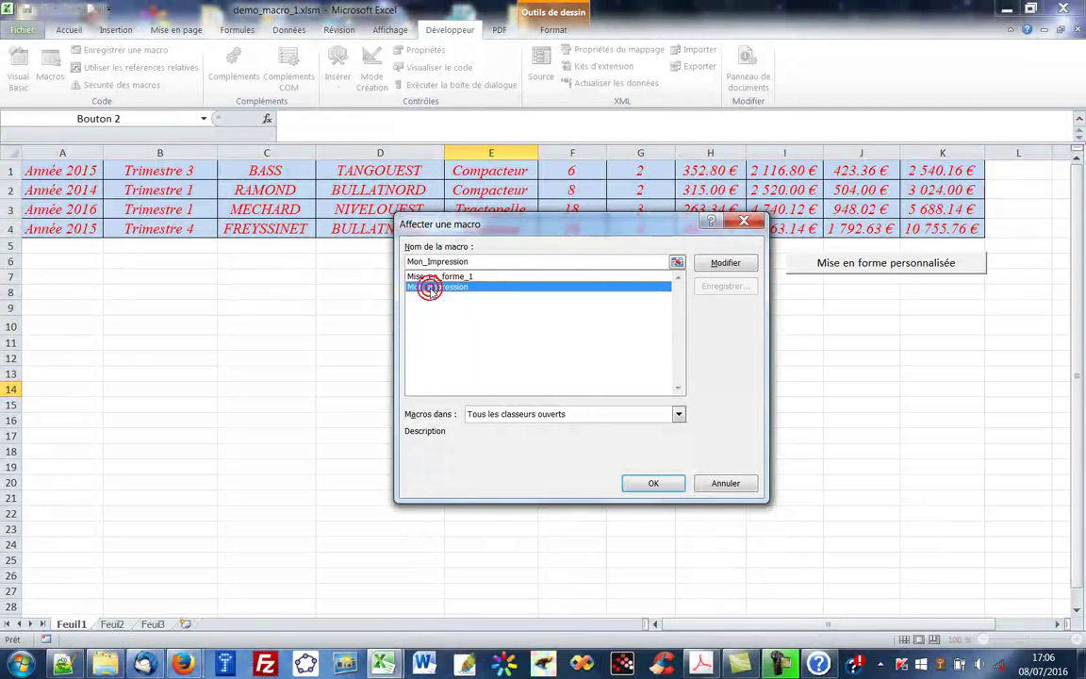
pyautogui.click(653, 483)
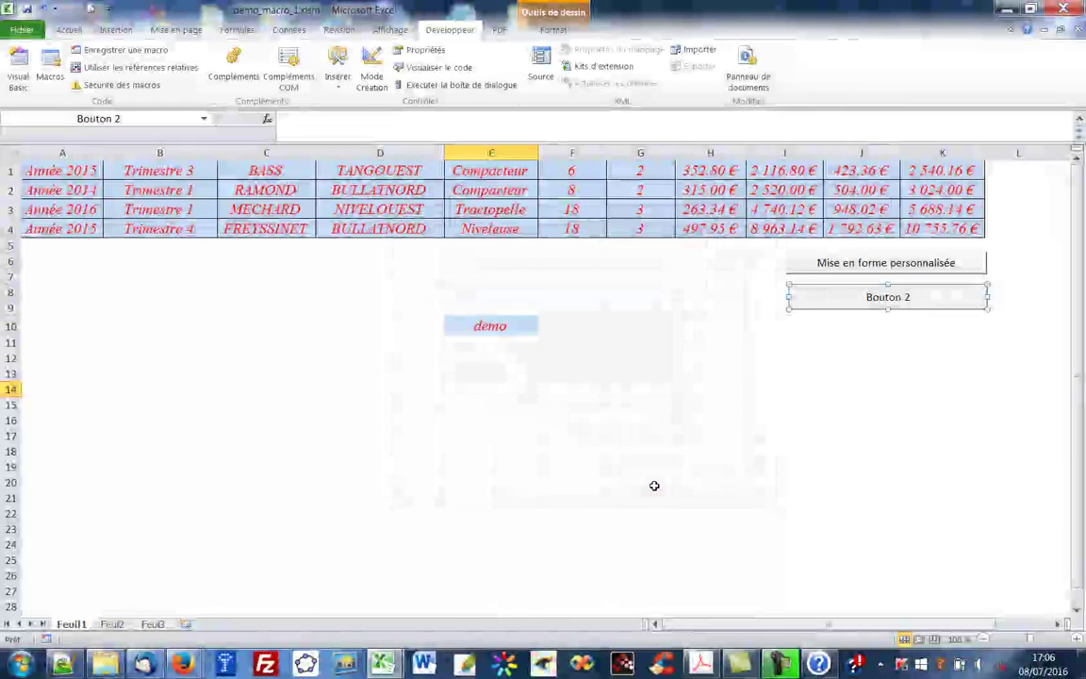
# Step: Relabel the new button "Impression de la feuille"
pyautogui.click(908, 296)
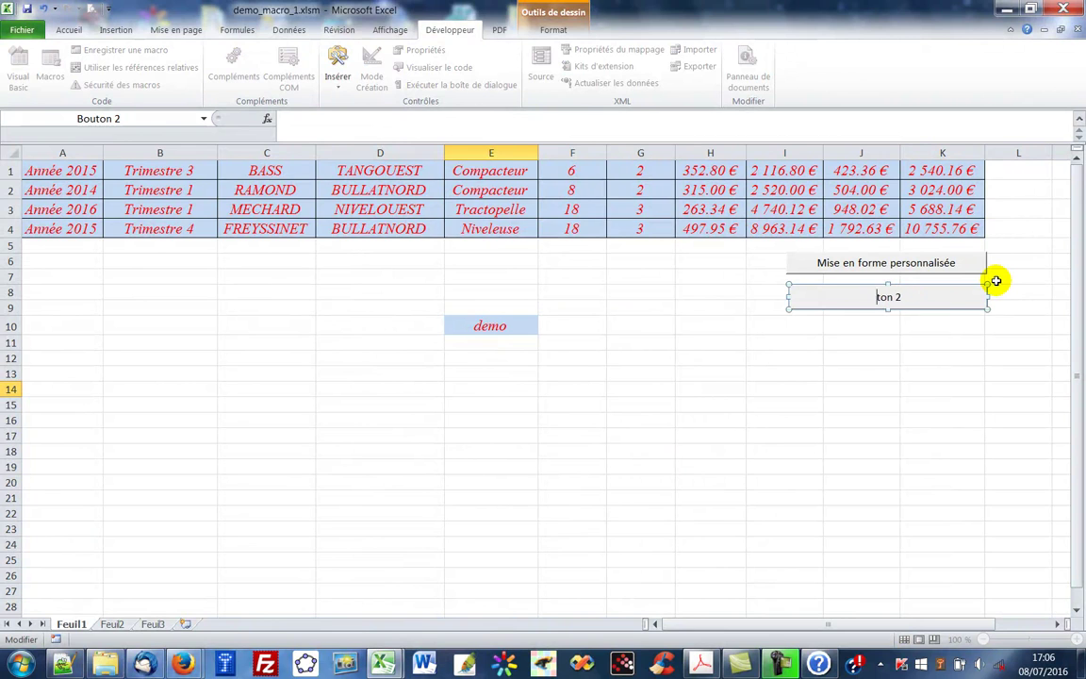
pyautogui.write('Impressi')
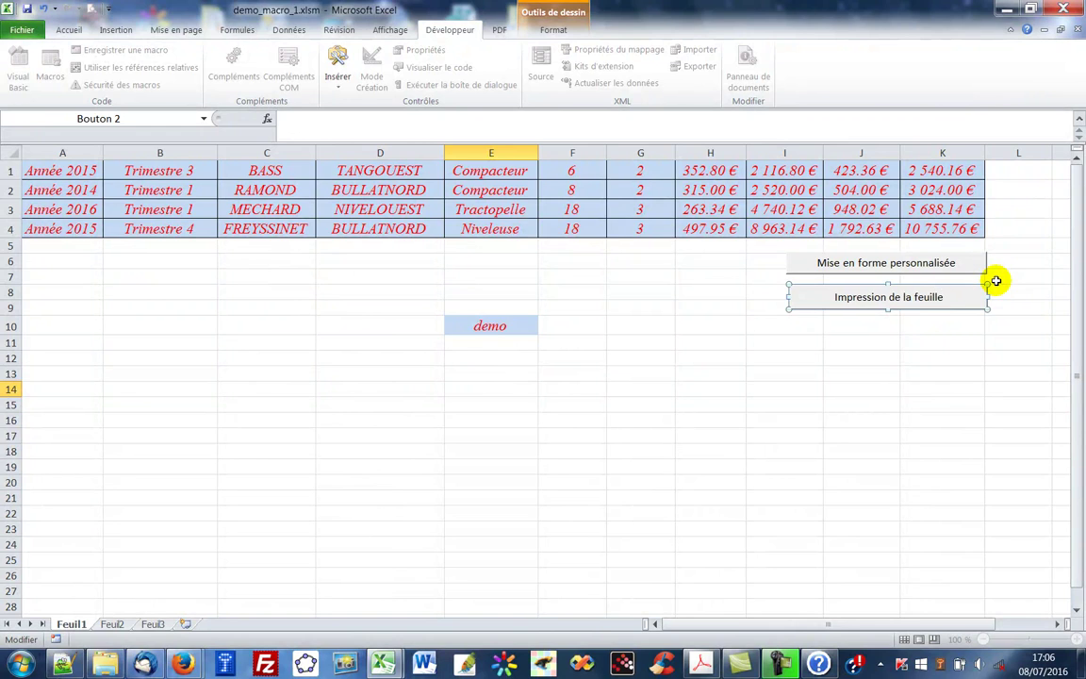
pyautogui.click(915, 344)
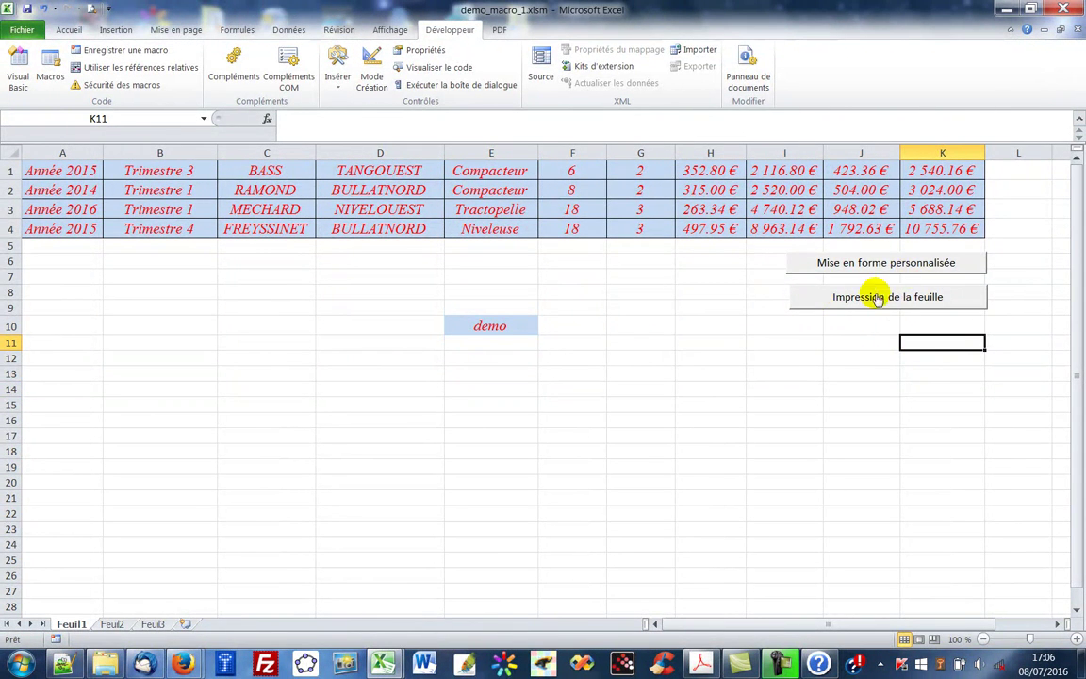
# Step: Extend the "Impression de la feuille" button slightly to align its left edge with the button above
pyautogui.rightClick(817, 305)
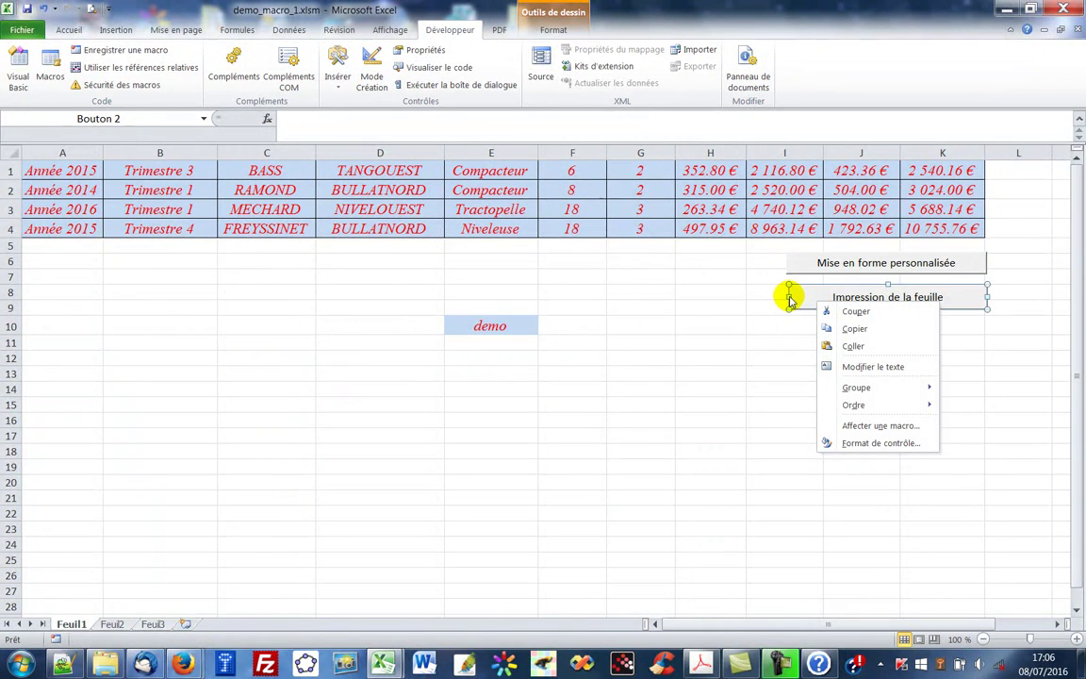
pyautogui.click(790, 298)
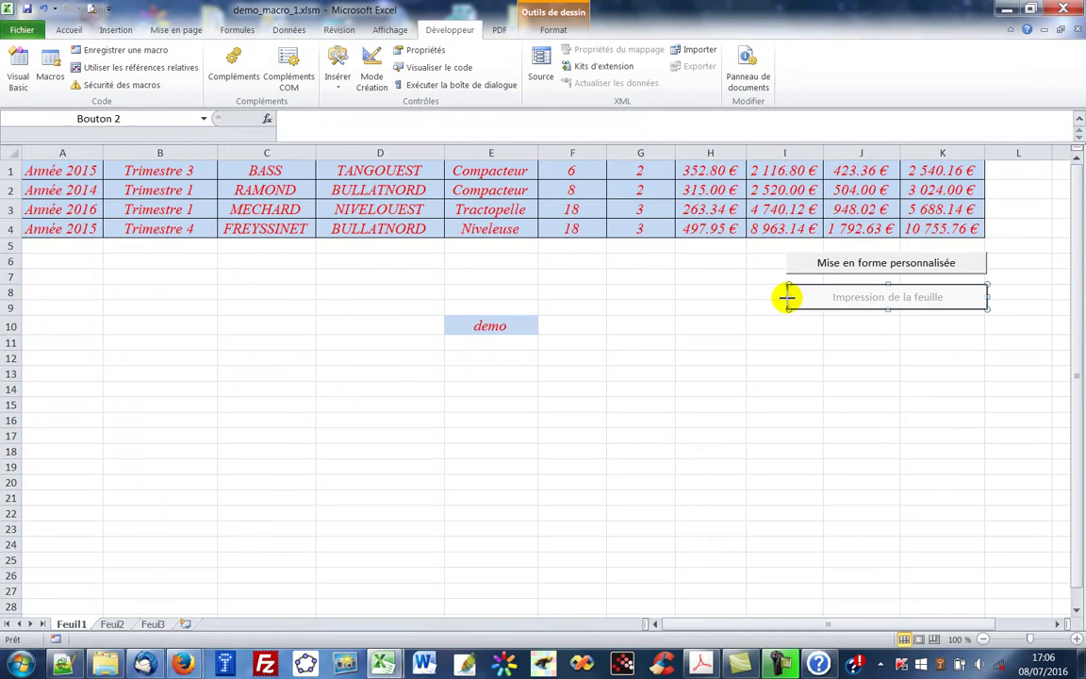
pyautogui.click(819, 331)
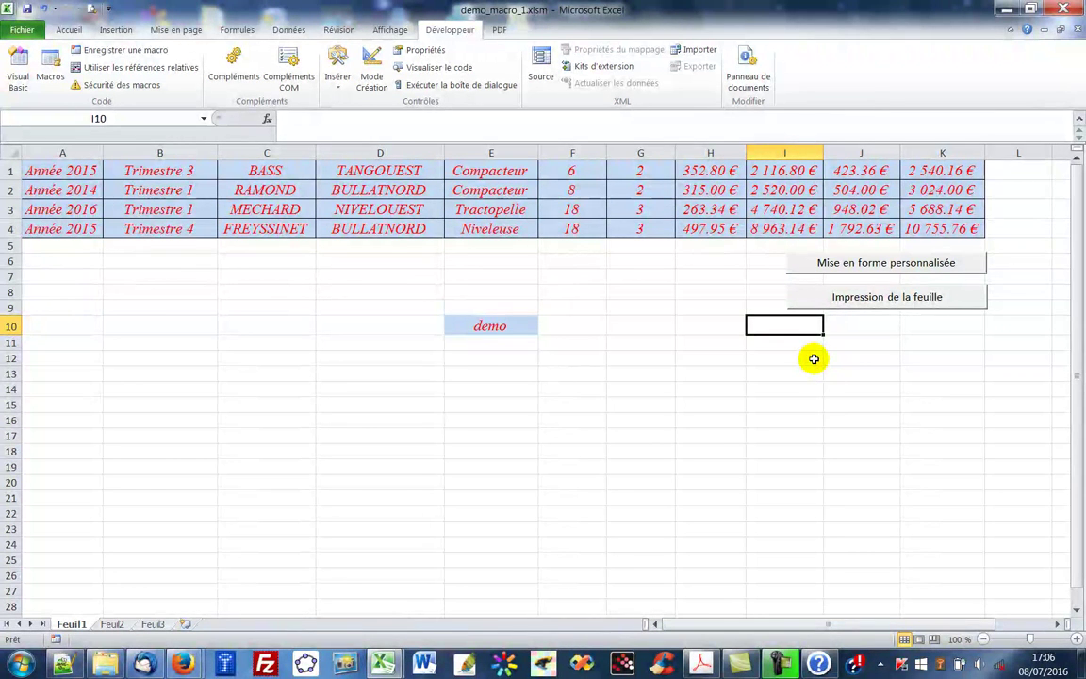
pyautogui.click(846, 364)
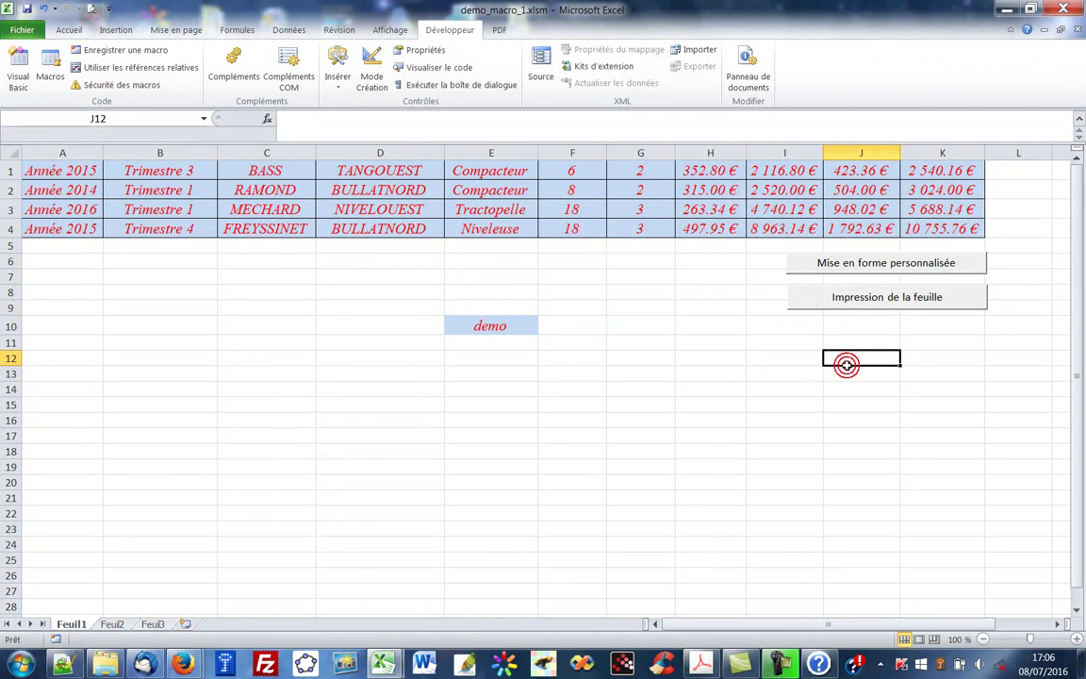
# Step: Run the print macro with the "Impression de la feuille" button, save the output as demo_macro_3.pdf, and close the PDF
pyautogui.click(854, 307)
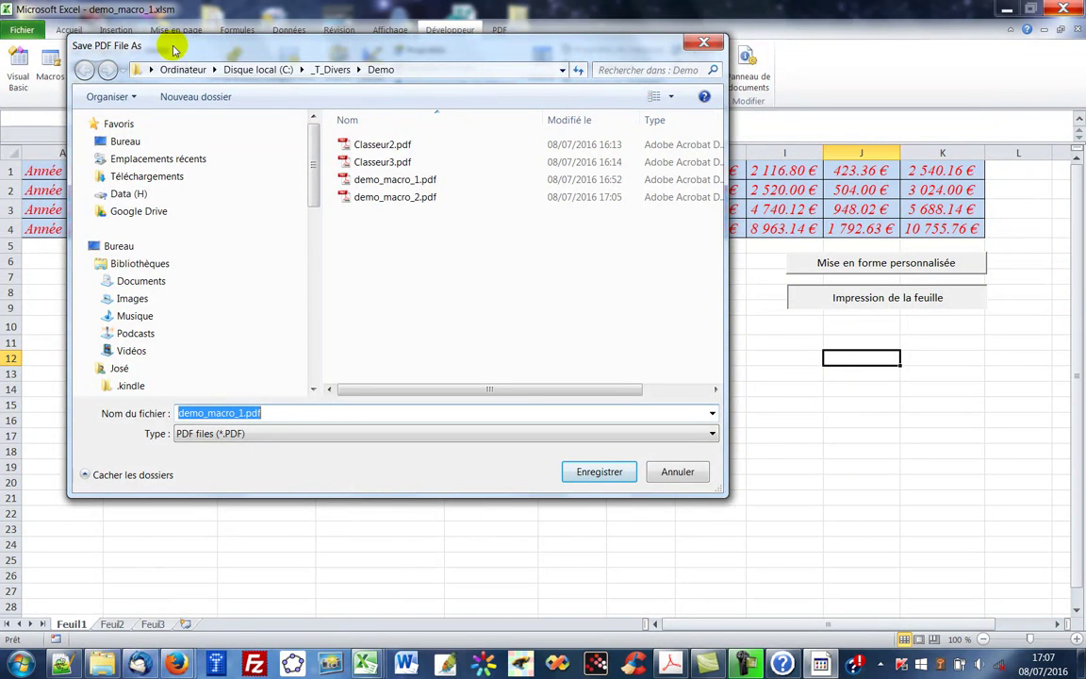
pyautogui.moveTo(173, 48); pyautogui.dragTo(185, 53)
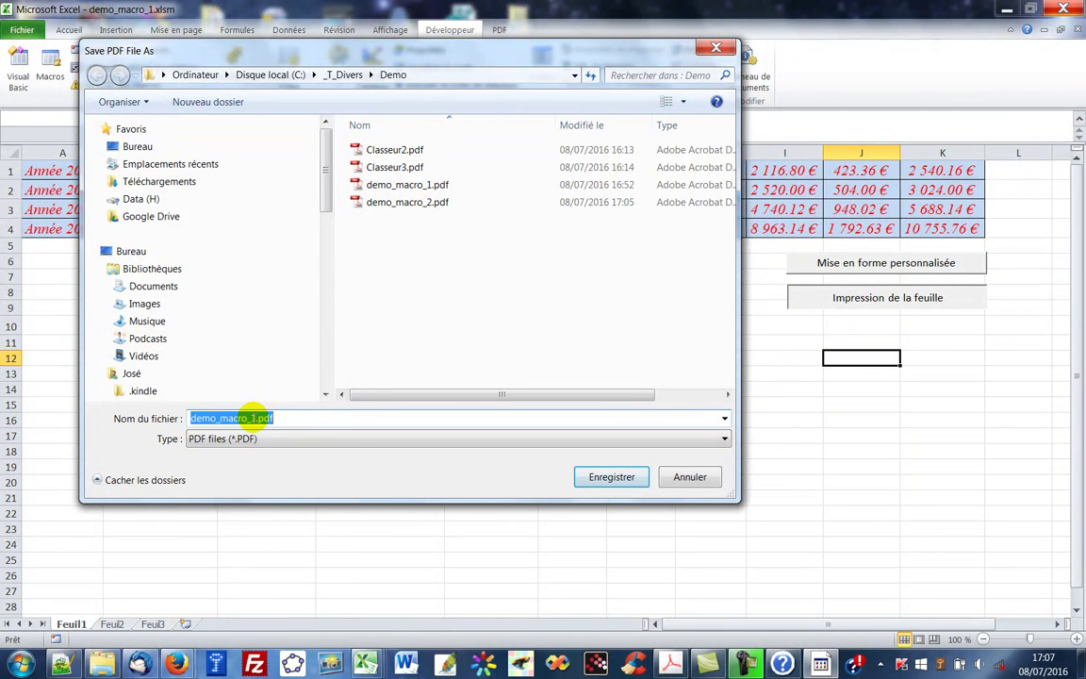
pyautogui.click(255, 417)
pyautogui.press('BackSpace')
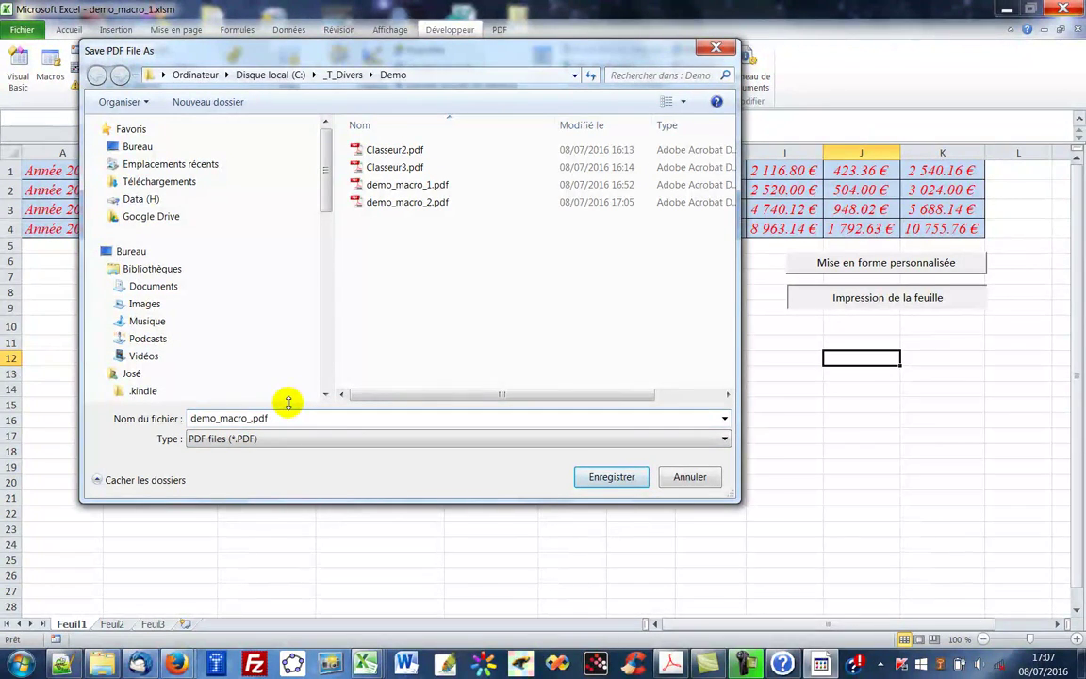
pyautogui.click(612, 476)
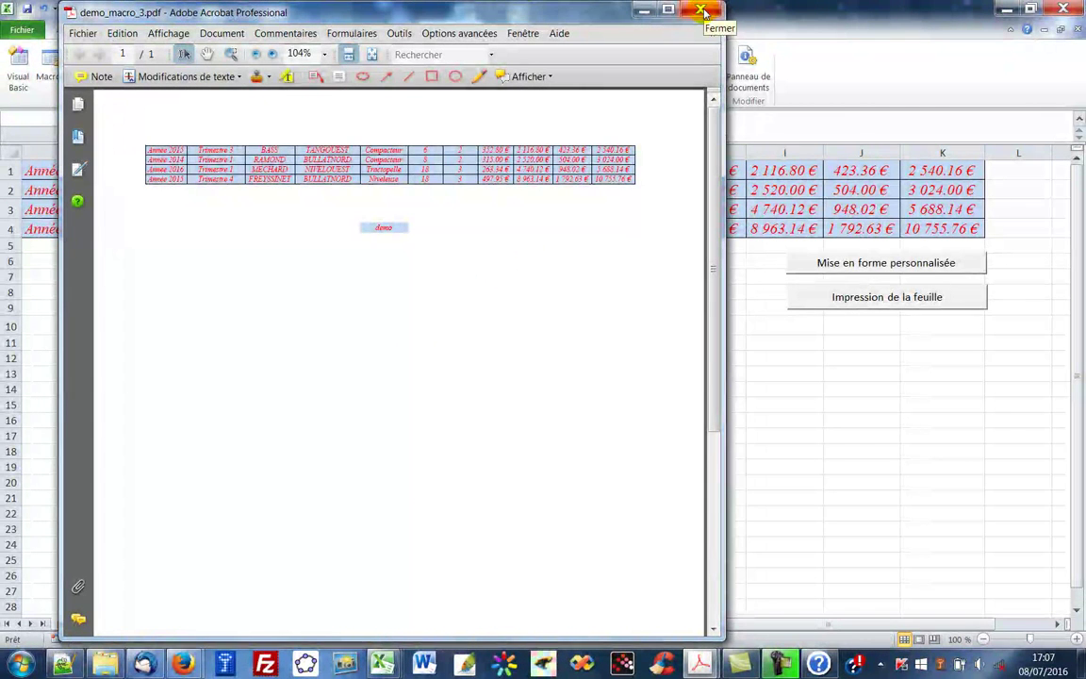
pyautogui.click(702, 11)
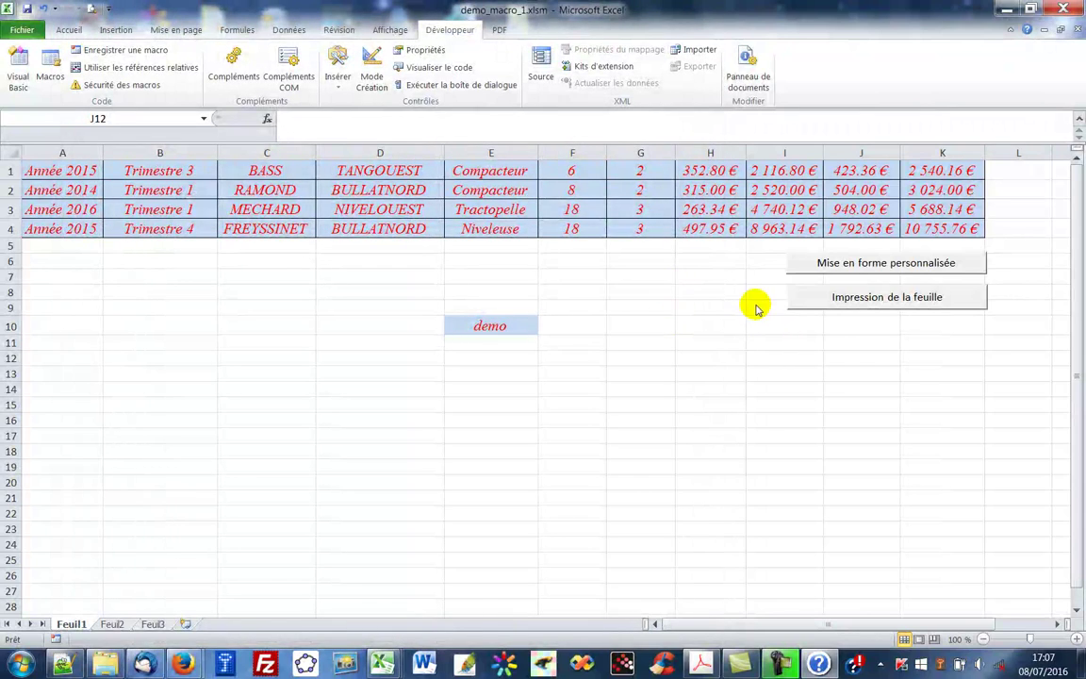
# Step: Examine the PrintOut statement in the Mon_Impression macro's VBA code, and close the code editor
pyautogui.click(47, 77)
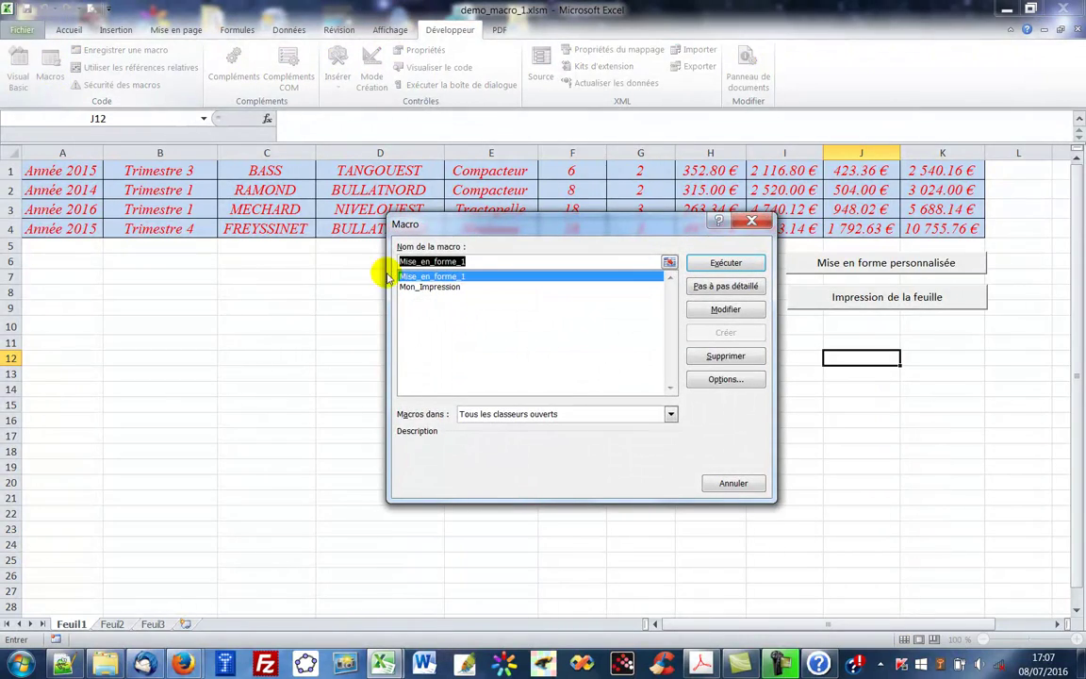
pyautogui.click(431, 286)
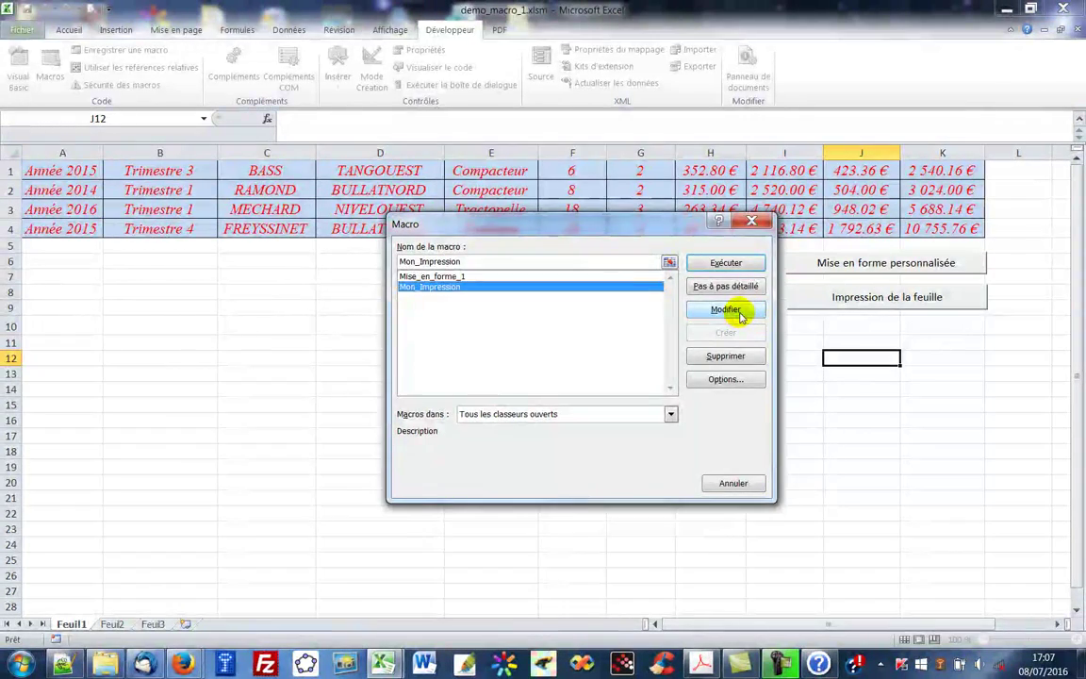
pyautogui.click(725, 309)
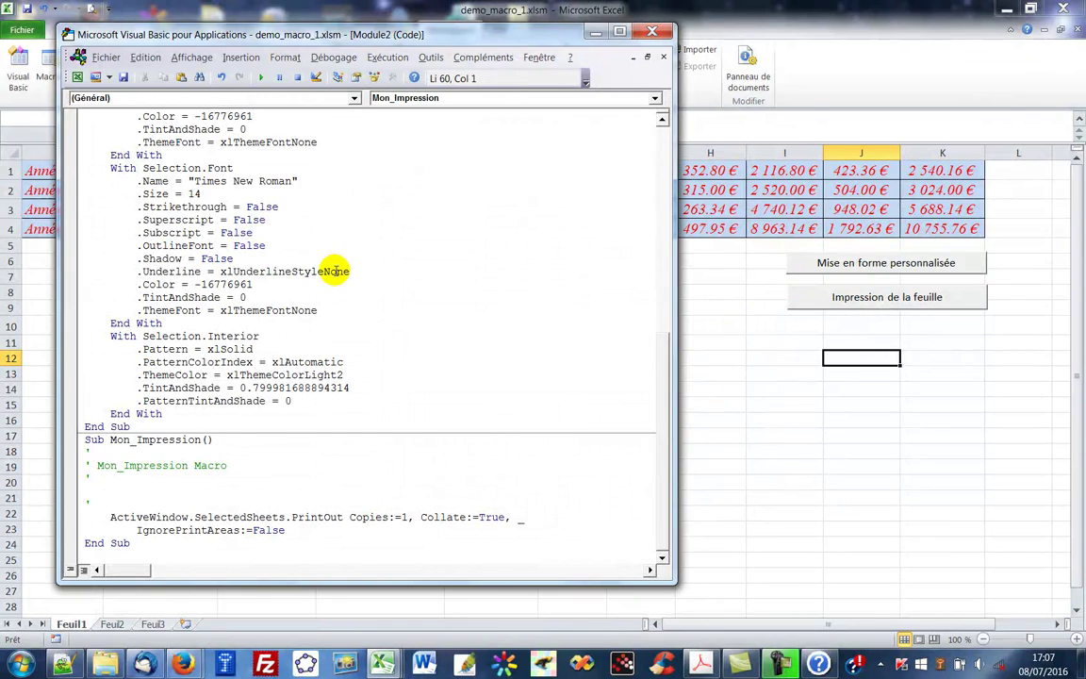
pyautogui.click(459, 534)
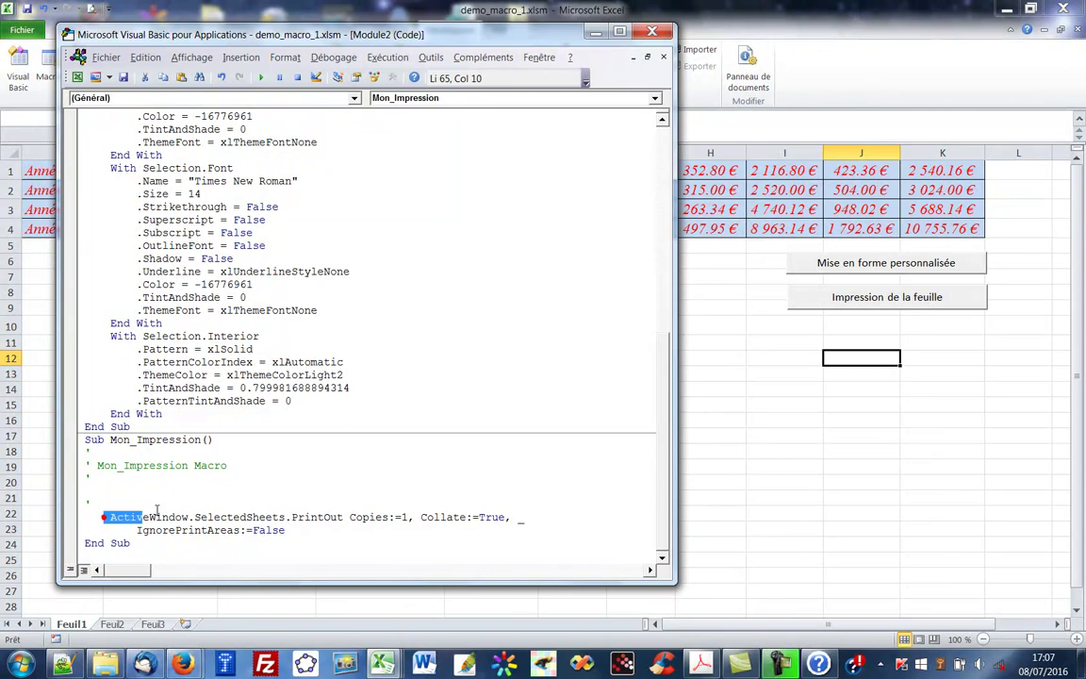
pyautogui.moveTo(157, 510); pyautogui.dragTo(363, 535)
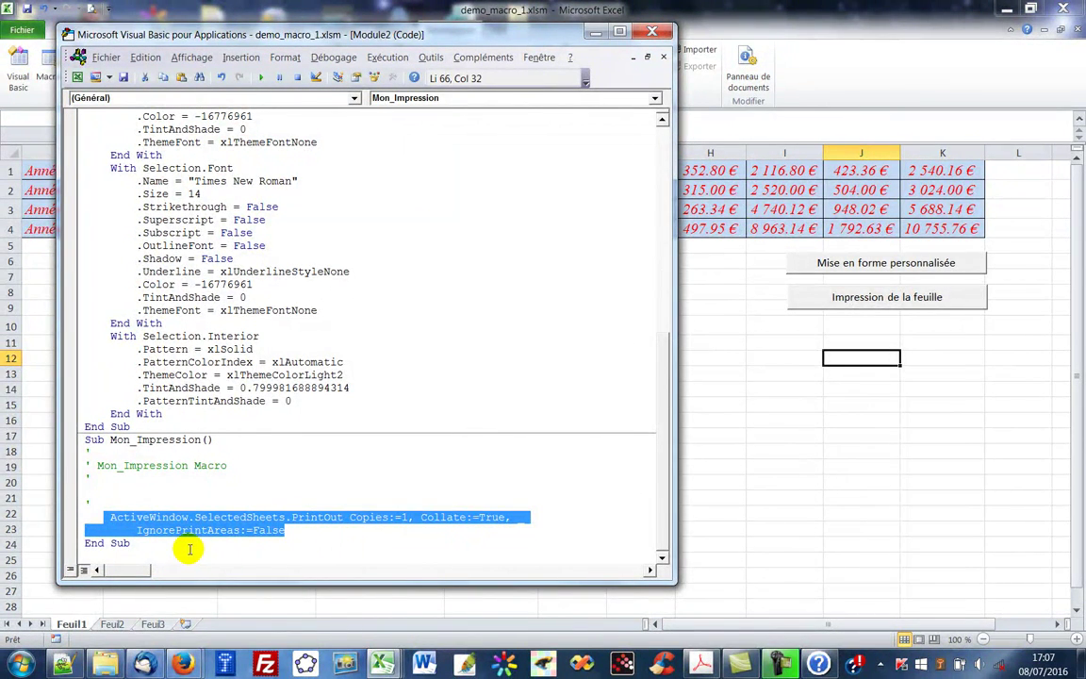
pyautogui.click(395, 478)
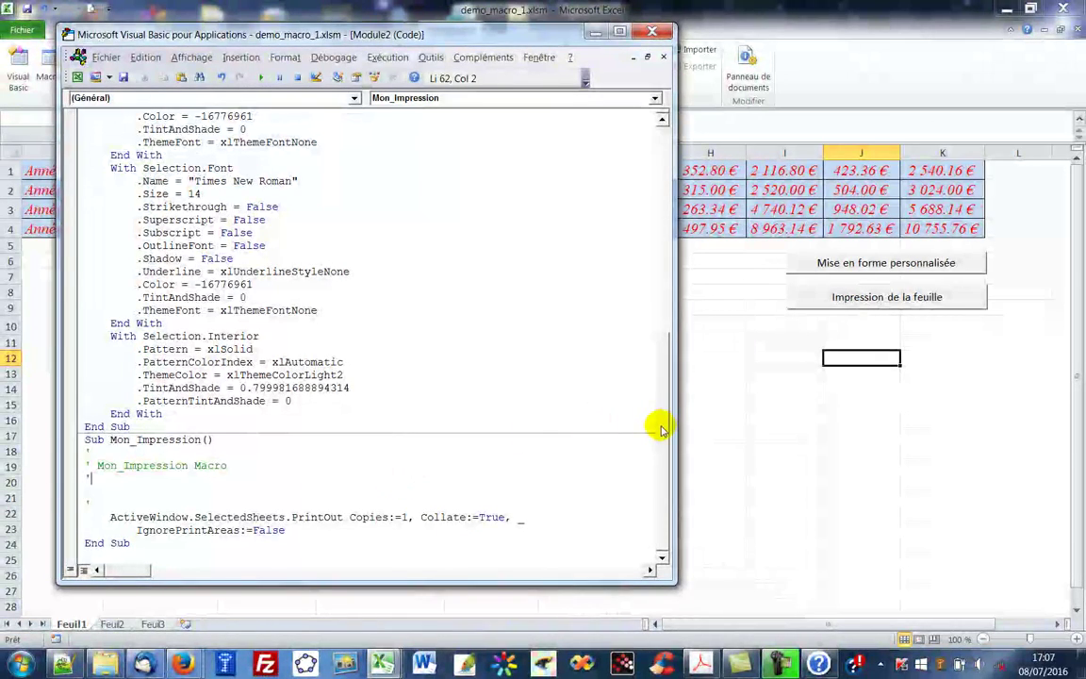
pyautogui.moveTo(661, 429); pyautogui.dragTo(687, 451)
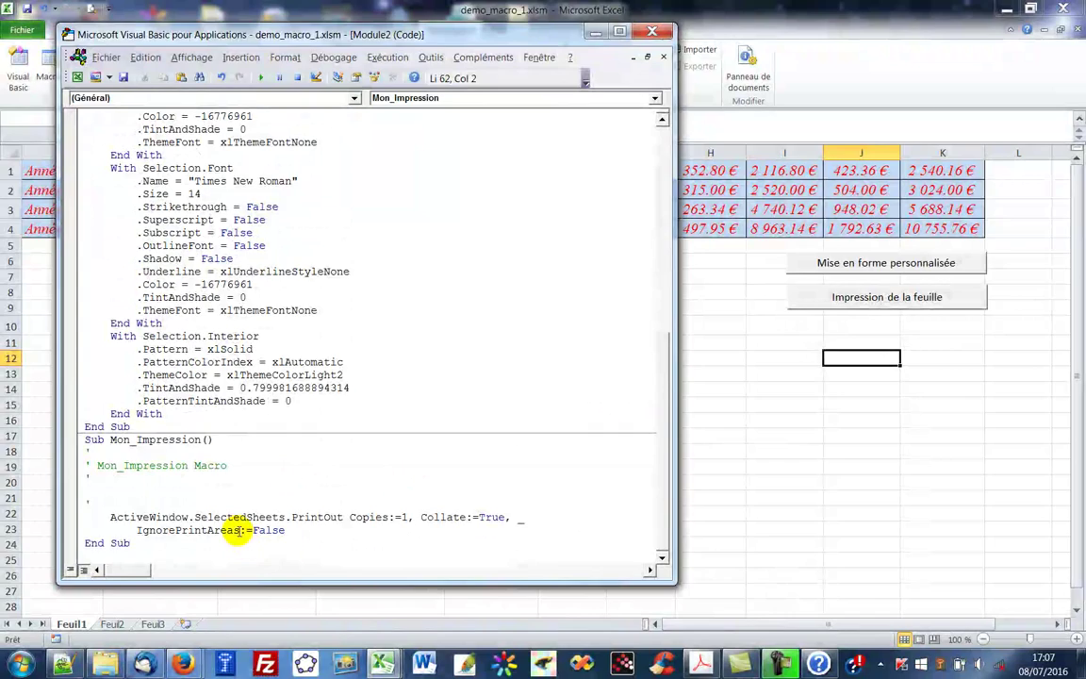
pyautogui.click(654, 34)
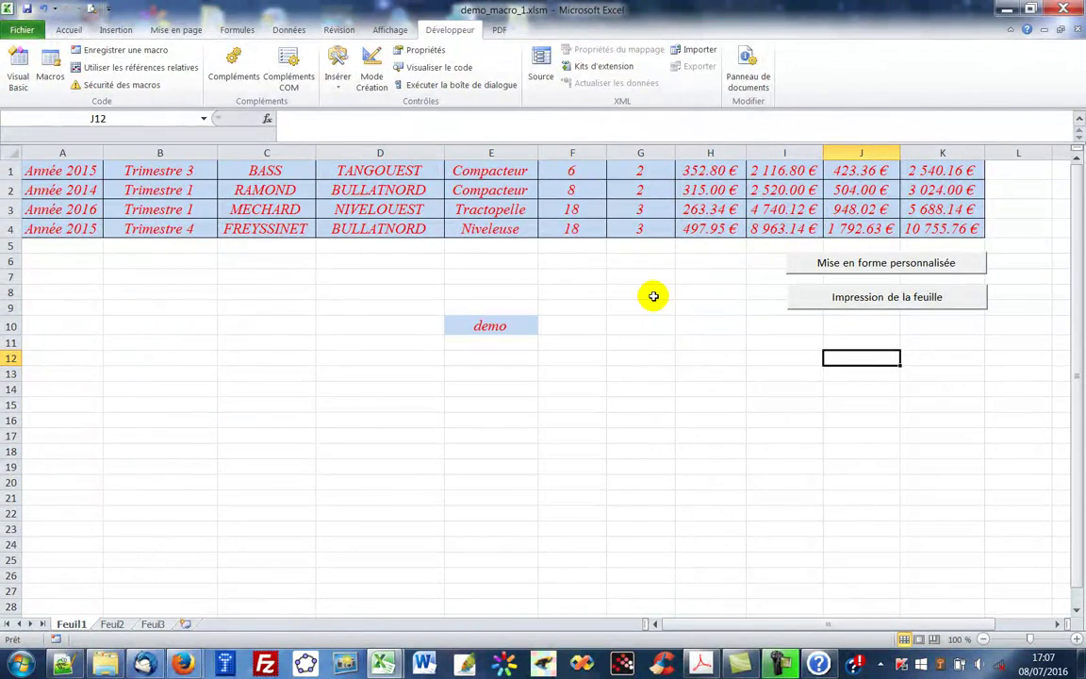